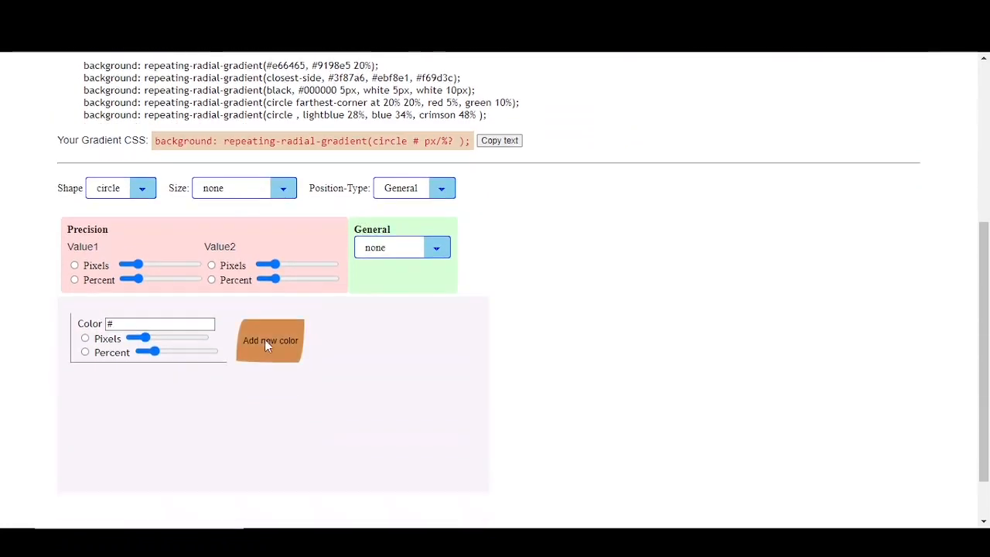
- Highlight the two circle-based example gradients and choose circle as the gradient's shape
{"action": "scroll", "coordinate": [327, 315], "scroll_direction": "up", "scroll_amount": 1}
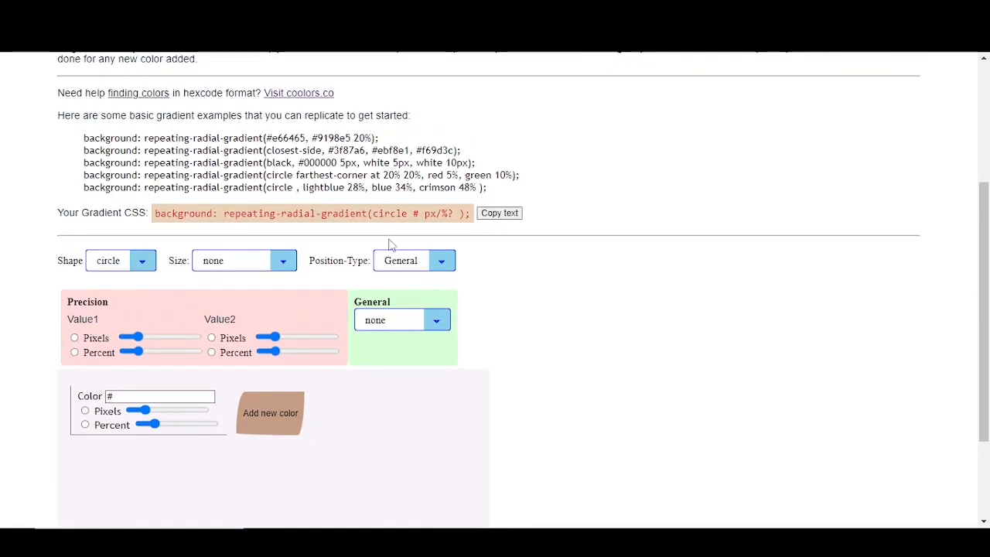
{"action": "left_click_drag", "start_coordinate": [487, 192], "coordinate": [84, 183]}
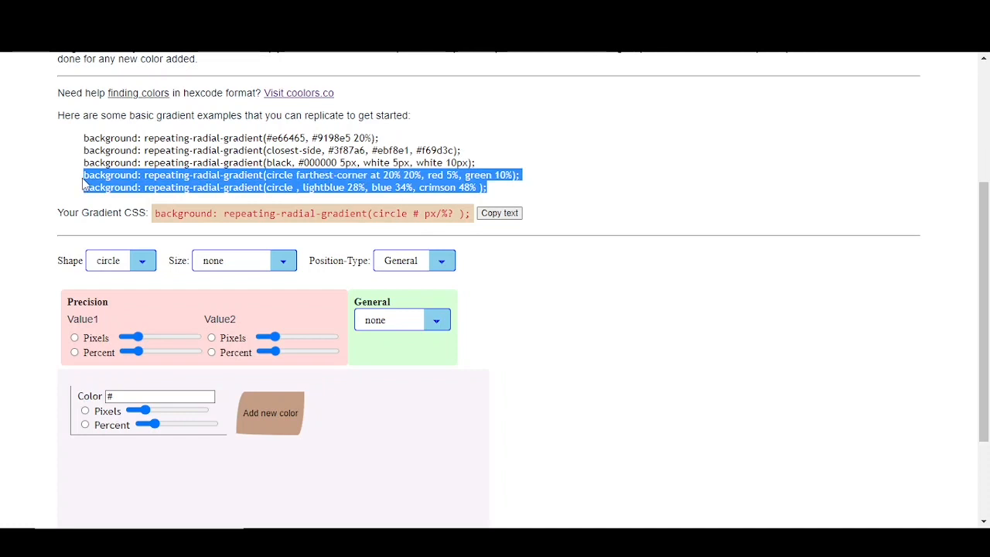
{"action": "left_click", "coordinate": [287, 173]}
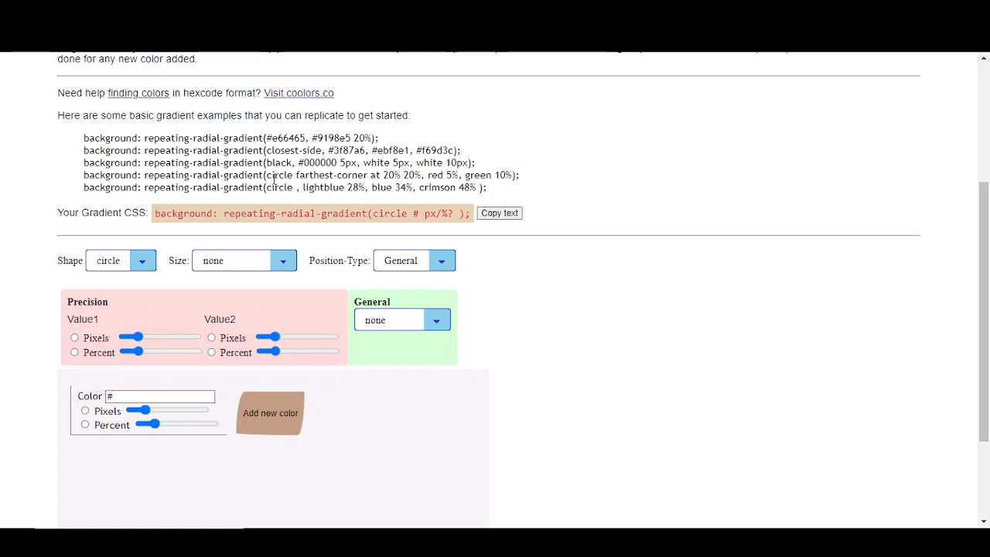
{"action": "left_click", "coordinate": [142, 261]}
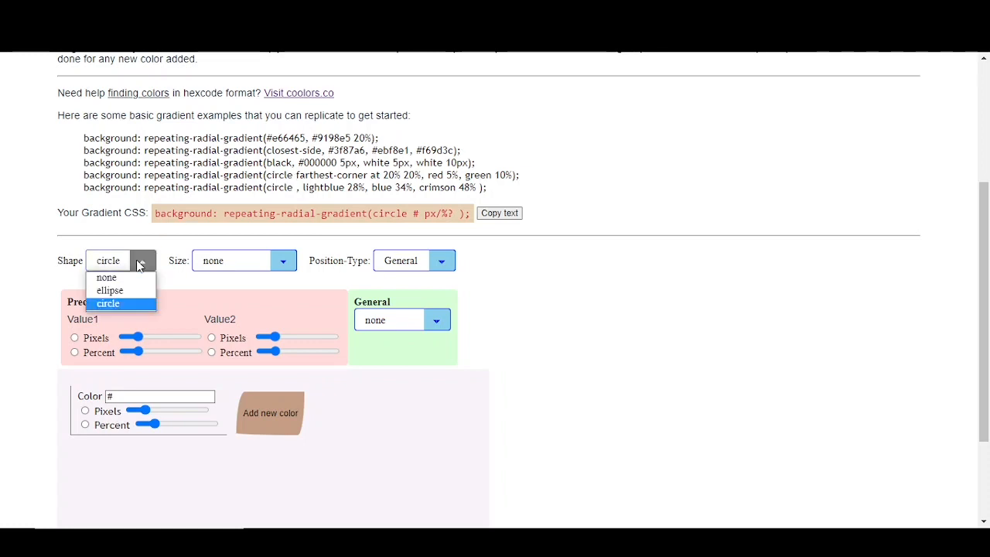
{"action": "left_click", "coordinate": [114, 303]}
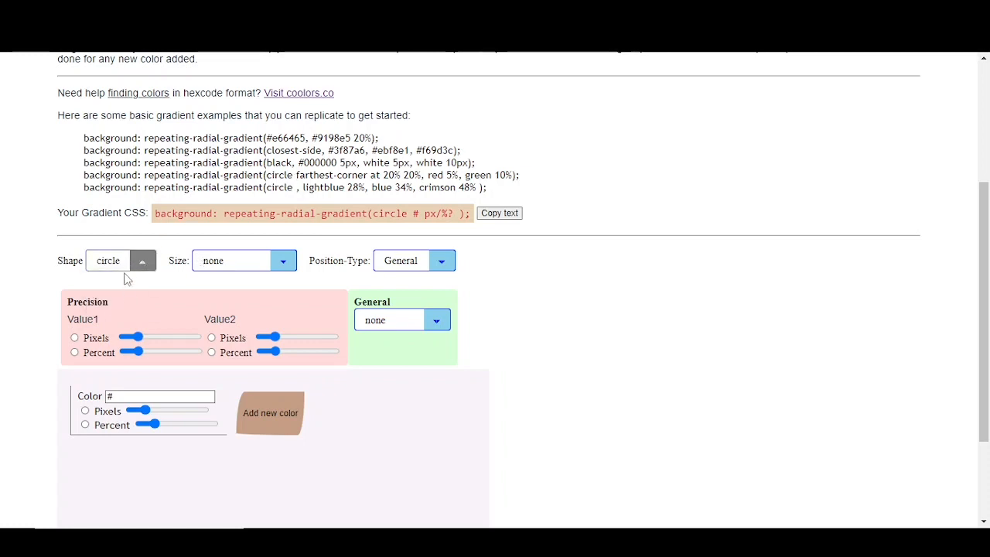
- Set the gradient's size to farthest-corner to match the fourth example, and highlight the generated CSS line
{"action": "left_click_drag", "start_coordinate": [297, 176], "coordinate": [361, 178]}
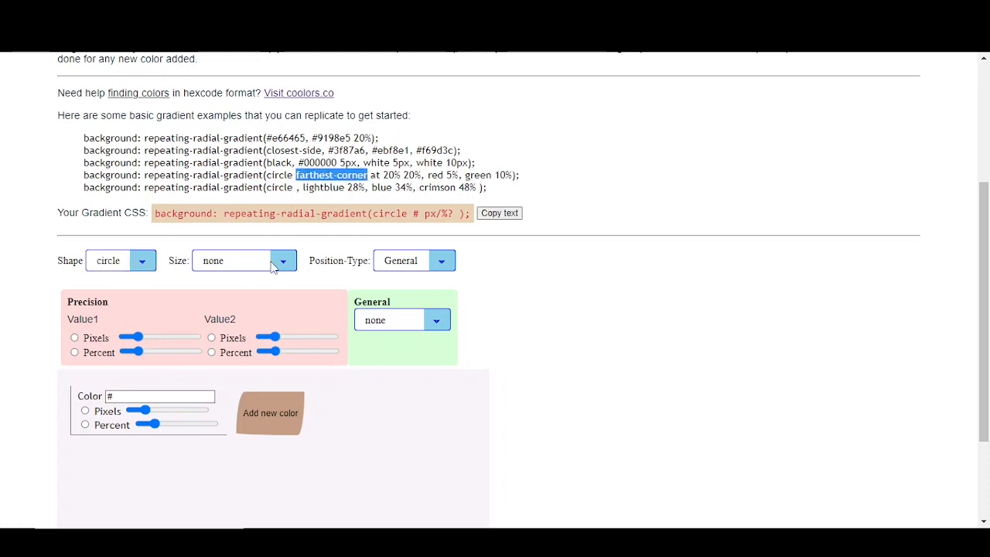
{"action": "left_click", "coordinate": [285, 229]}
{"action": "left_click", "coordinate": [283, 263]}
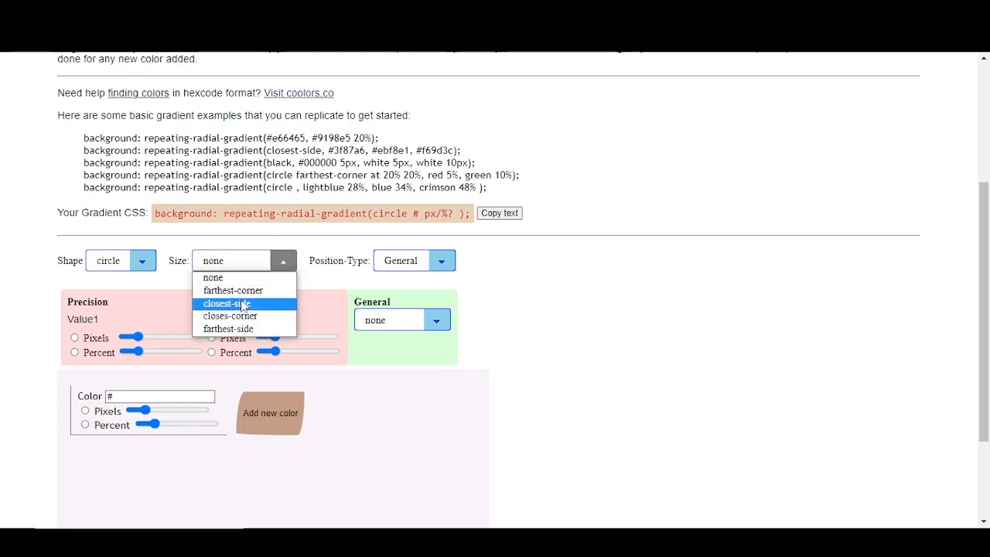
{"action": "left_click", "coordinate": [245, 291]}
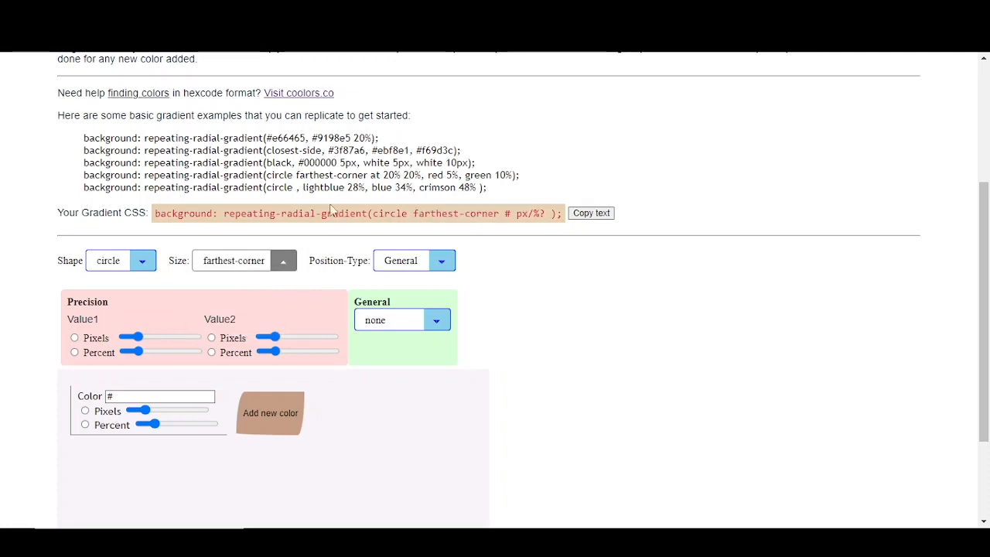
{"action": "triple_click", "coordinate": [375, 213]}
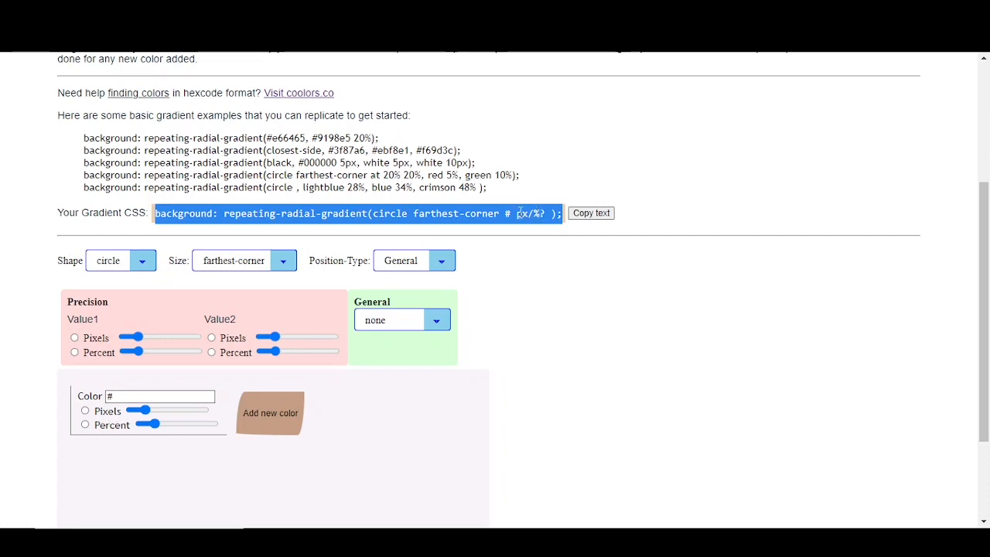
- Try the Precision position type, switch back to General and look through its position options without choosing one
{"action": "left_click_drag", "start_coordinate": [370, 175], "coordinate": [423, 176]}
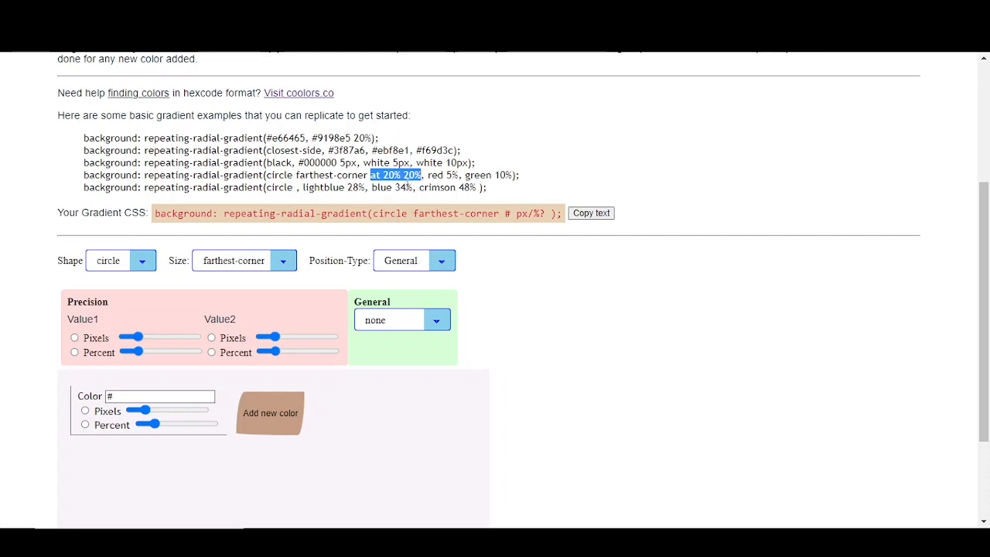
{"action": "left_click", "coordinate": [445, 263]}
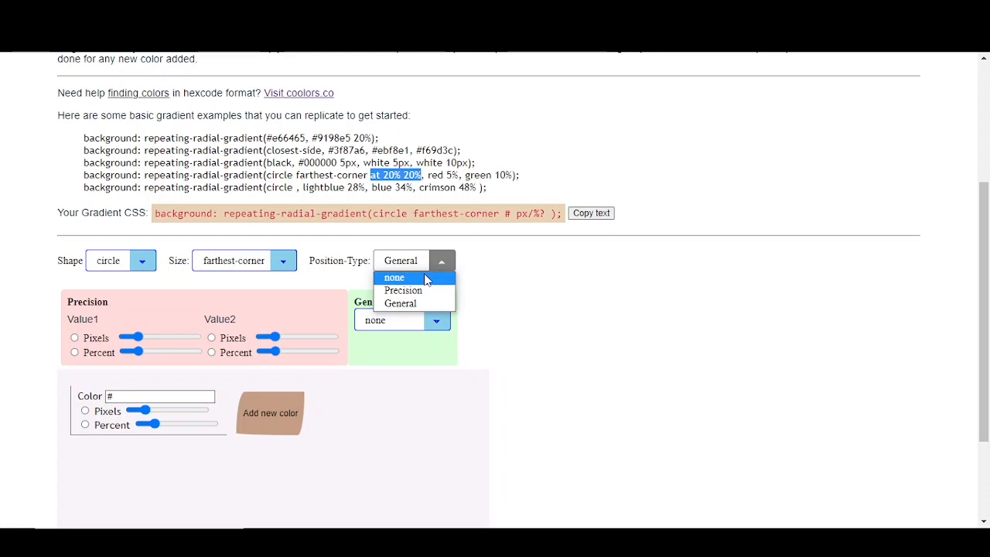
{"action": "left_click", "coordinate": [430, 290]}
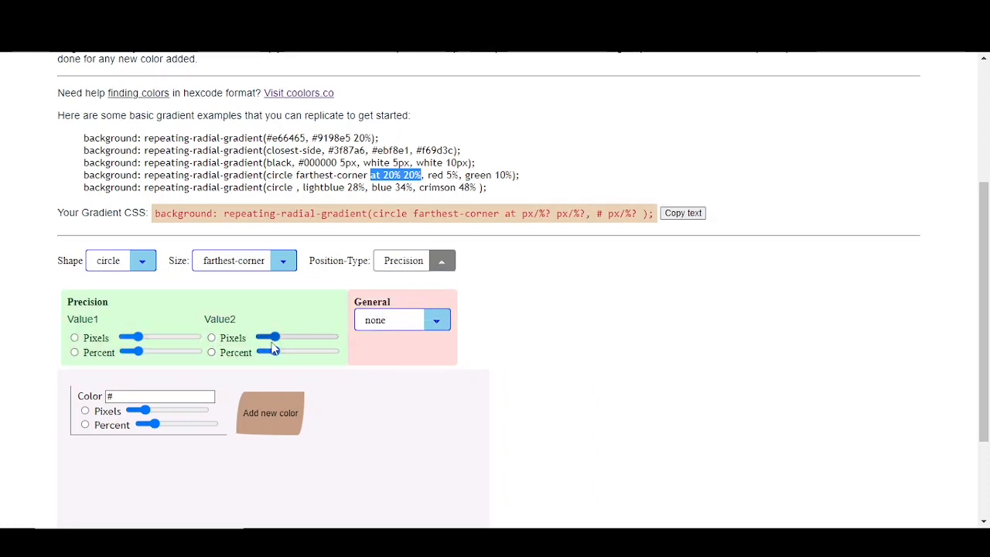
{"action": "mouse_move", "coordinate": [272, 349]}
{"action": "left_click", "coordinate": [425, 268]}
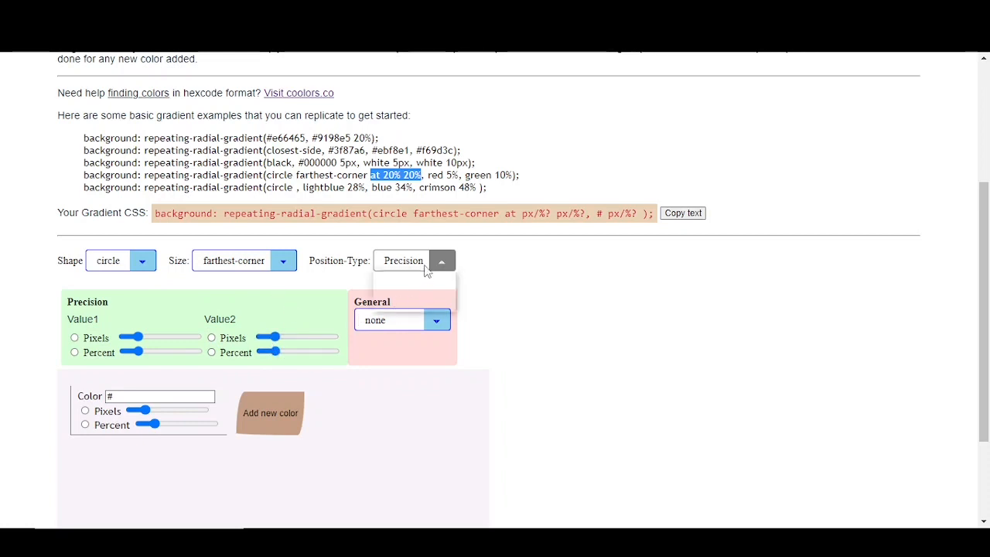
{"action": "left_click", "coordinate": [402, 303]}
{"action": "left_click", "coordinate": [433, 319]}
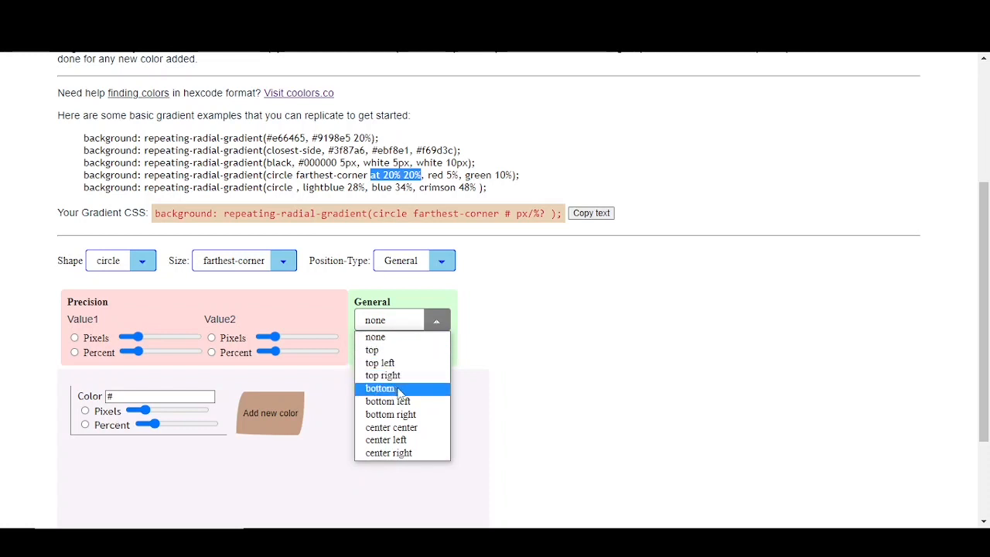
{"action": "left_click", "coordinate": [475, 297]}
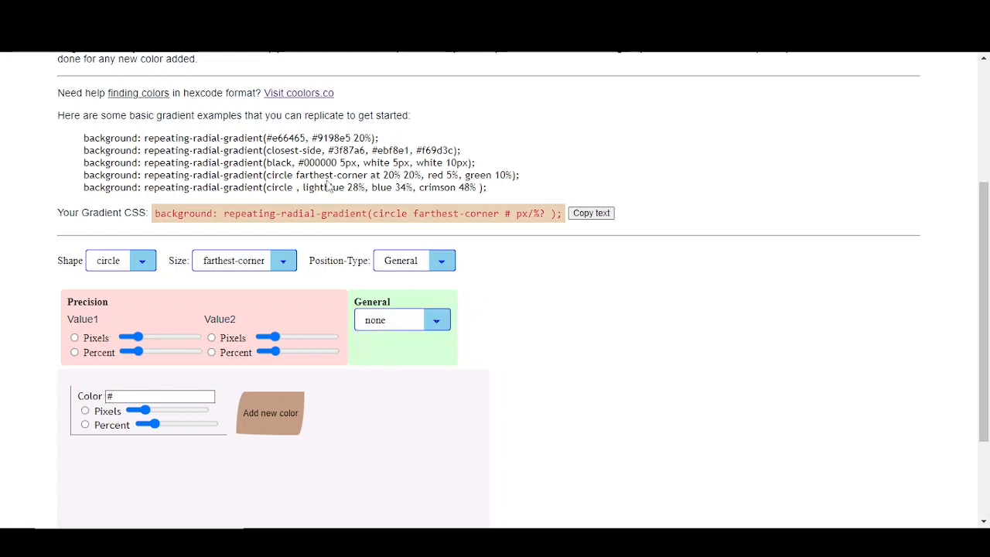
- Set the position type to Precision with both values in percent at 20%, as in the fourth example
{"action": "left_click_drag", "start_coordinate": [384, 175], "coordinate": [419, 176]}
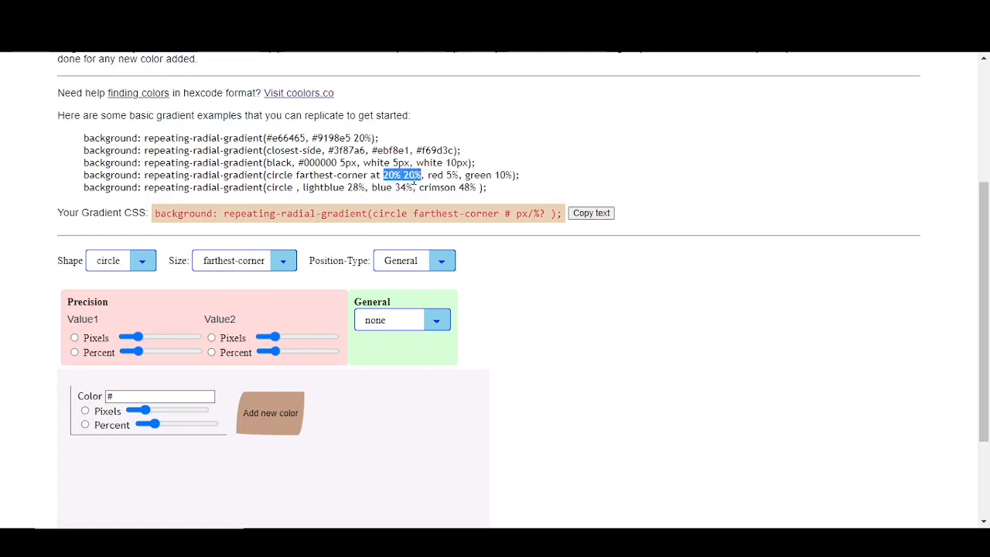
{"action": "left_click", "coordinate": [442, 262]}
{"action": "left_click", "coordinate": [401, 290]}
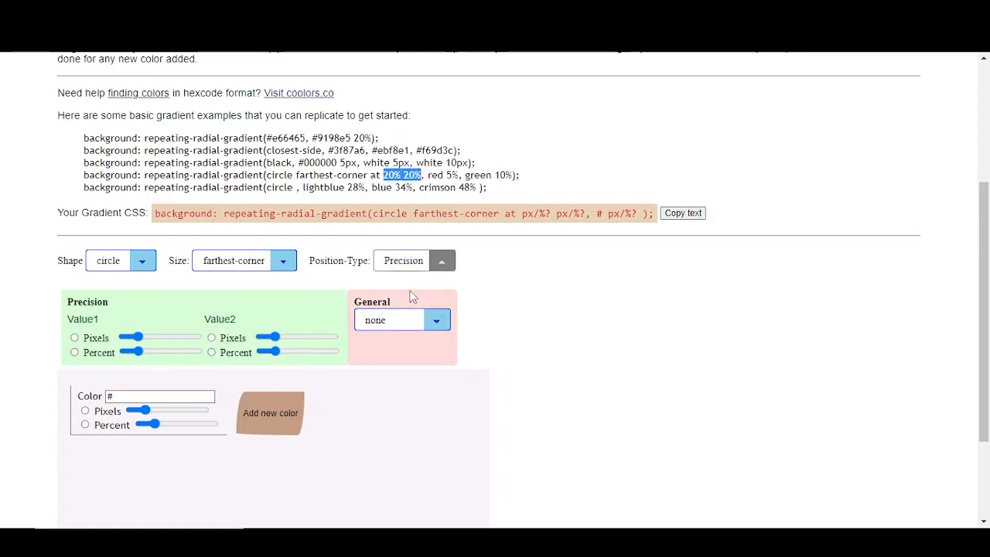
{"action": "left_click", "coordinate": [96, 358]}
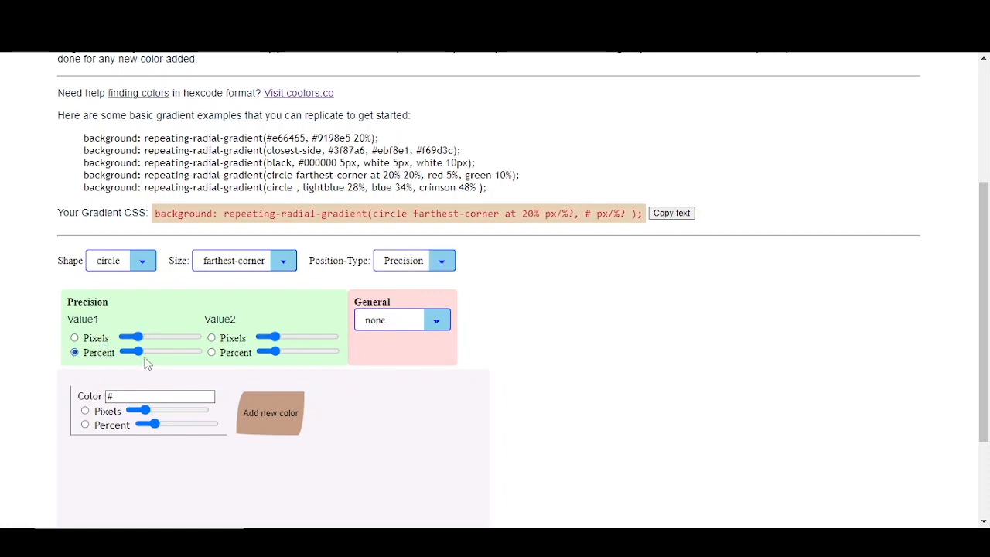
{"action": "left_click", "coordinate": [243, 355]}
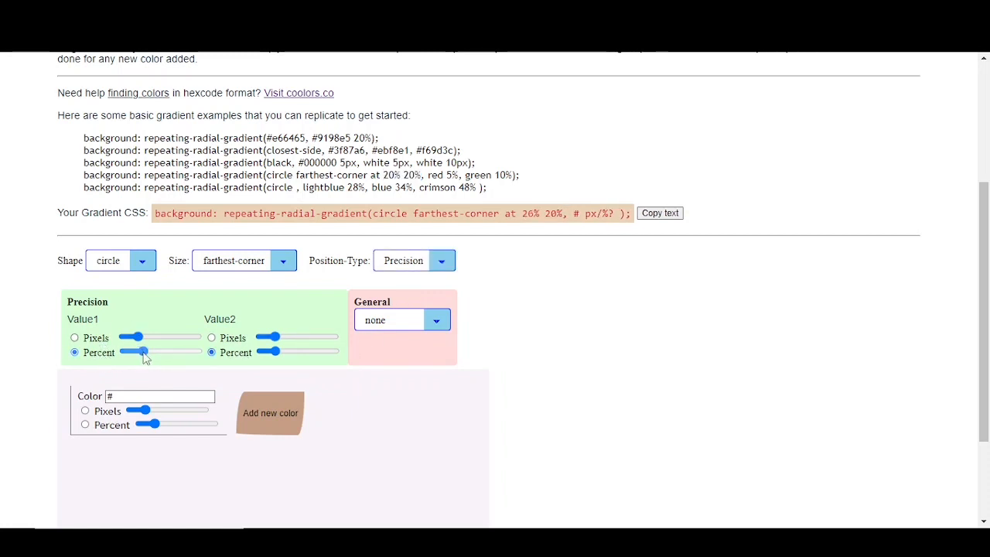
- Try the first position value at 48%, point it out in the generated CSS, and return it to 20%
{"action": "left_click", "coordinate": [145, 354]}
{"action": "mouse_move", "coordinate": [146, 353]}
{"action": "left_mouse_down"}
{"action": "mouse_move", "coordinate": [172, 354]}
{"action": "mouse_move", "coordinate": [160, 355]}
{"action": "left_mouse_up"}
{"action": "left_click", "coordinate": [530, 214]}
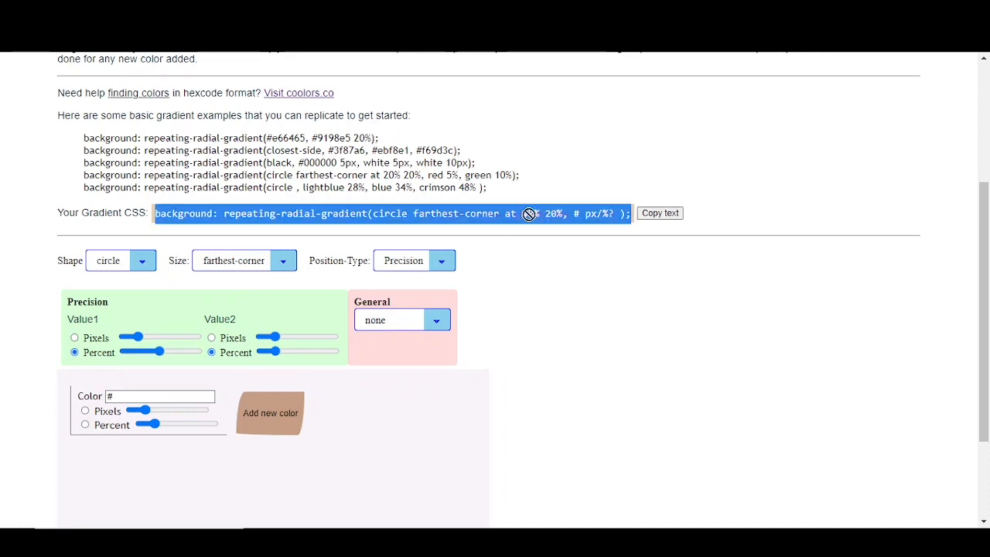
{"action": "left_click", "coordinate": [539, 226]}
{"action": "left_click", "coordinate": [535, 218]}
{"action": "left_click", "coordinate": [536, 219]}
{"action": "left_click", "coordinate": [539, 217]}
{"action": "left_click", "coordinate": [538, 217]}
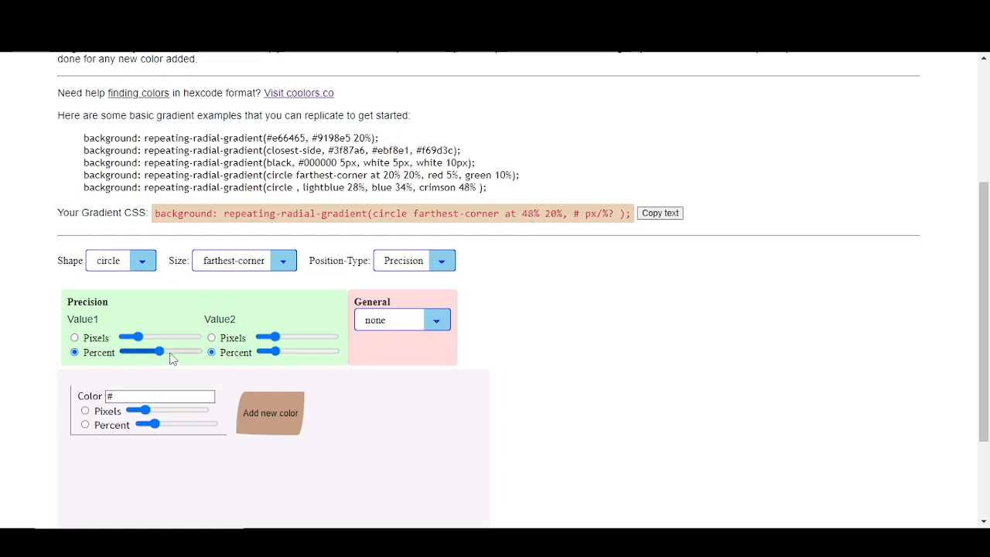
{"action": "left_click_drag", "start_coordinate": [159, 352], "coordinate": [141, 354]}
- Set the first color to red with a percent stop of 5%
{"action": "left_click_drag", "start_coordinate": [427, 175], "coordinate": [512, 176]}
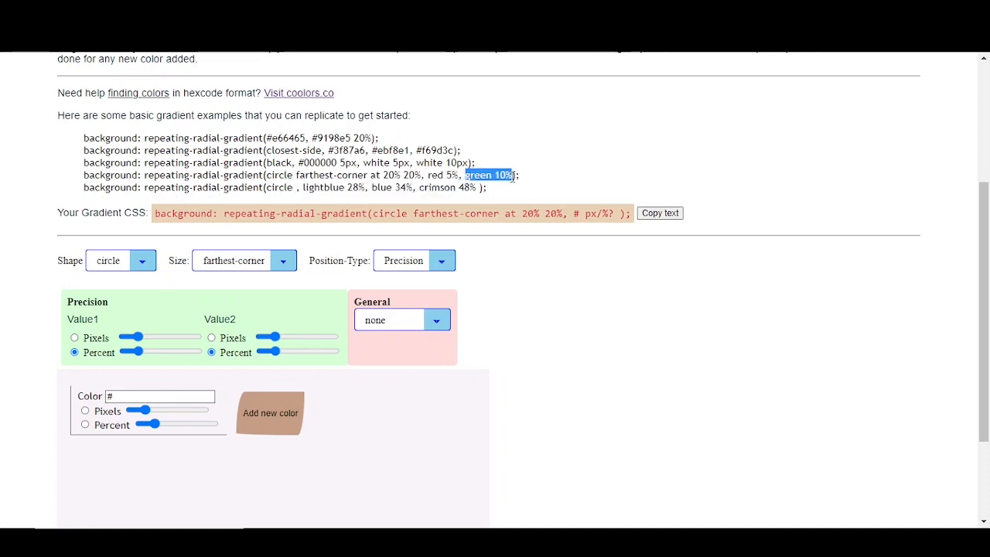
{"action": "left_click_drag", "start_coordinate": [132, 396], "coordinate": [103, 399]}
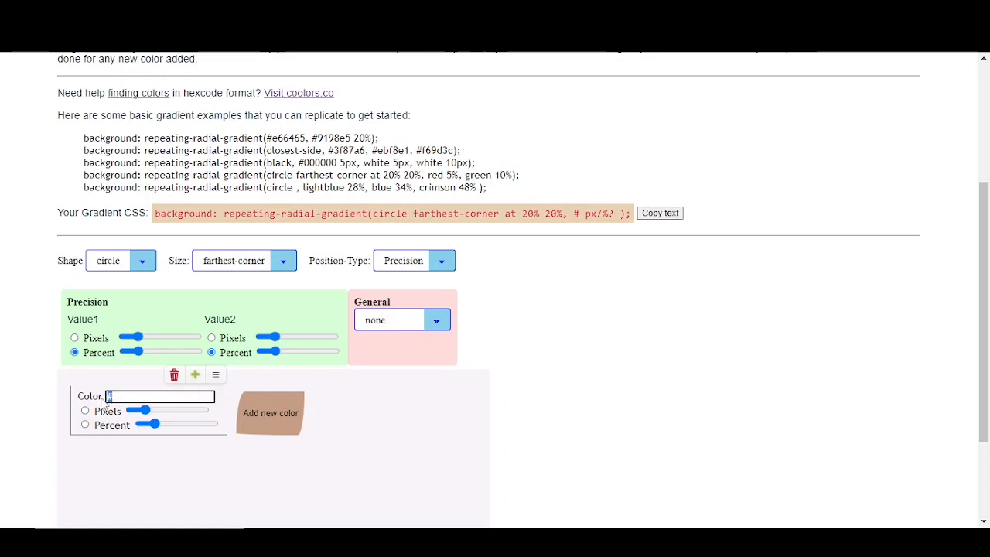
{"action": "type", "text": "red"}
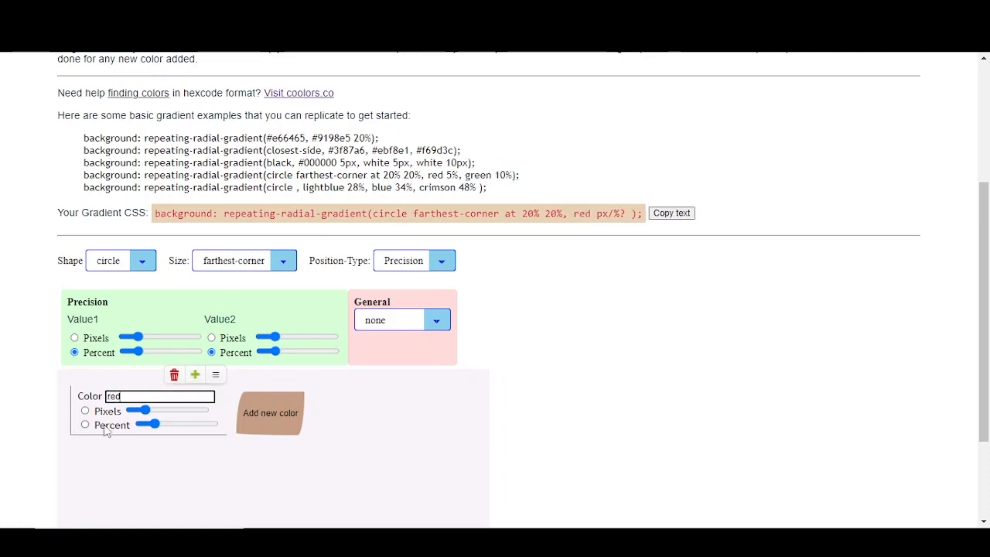
{"action": "left_click", "coordinate": [86, 425]}
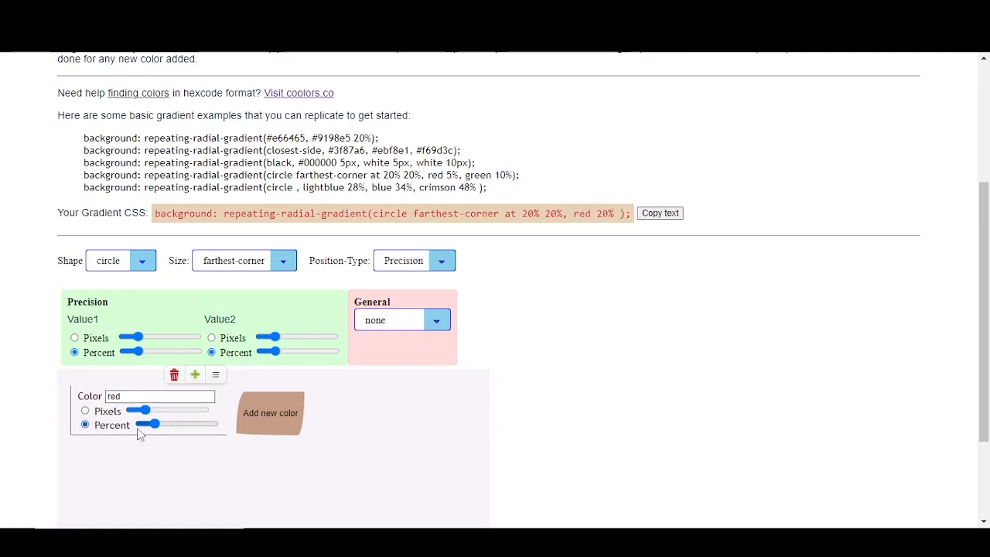
{"action": "left_click_drag", "start_coordinate": [155, 425], "coordinate": [146, 431]}
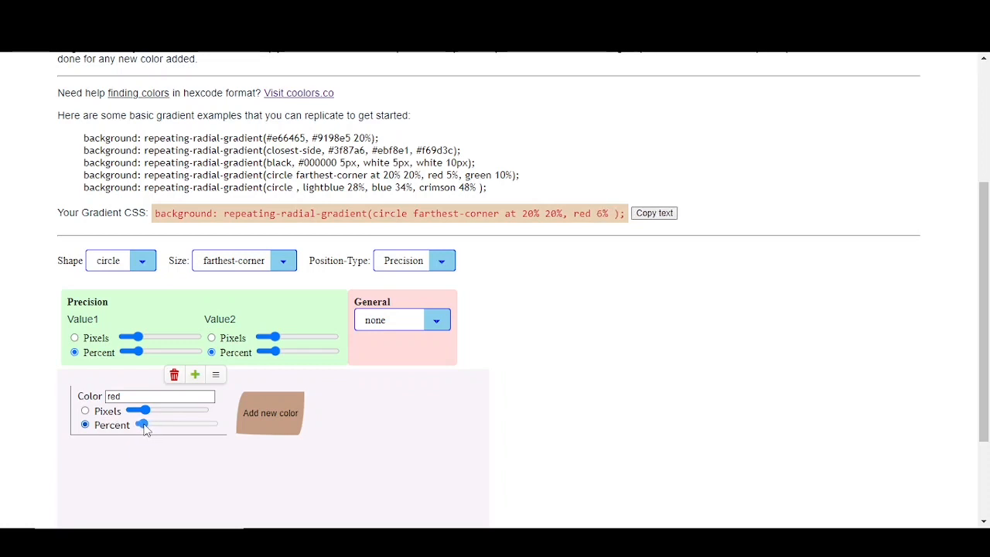
- Add a second color, green, with a percent stop of 10%
{"action": "left_click", "coordinate": [271, 413]}
{"action": "double_click", "coordinate": [266, 397]}
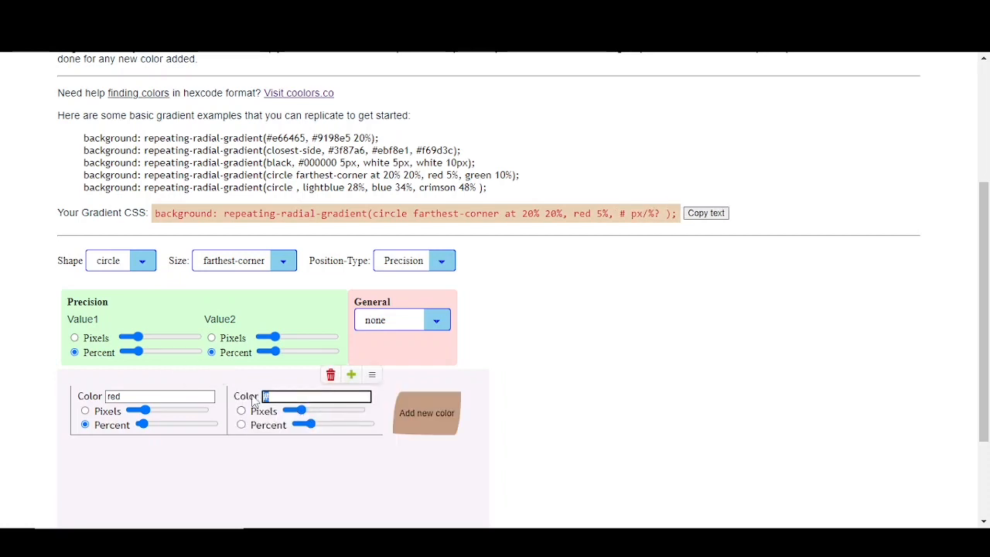
{"action": "type", "text": "green"}
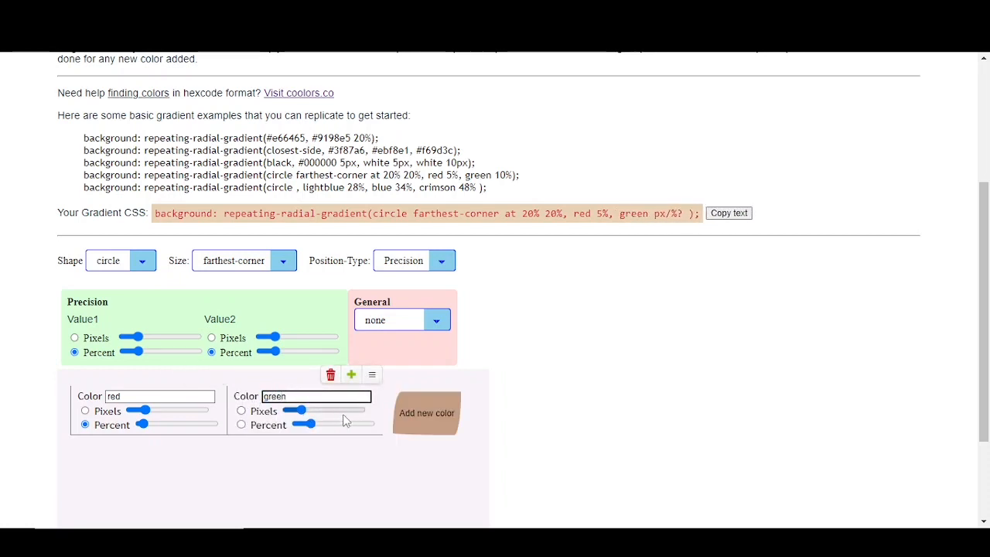
{"action": "left_click", "coordinate": [242, 425]}
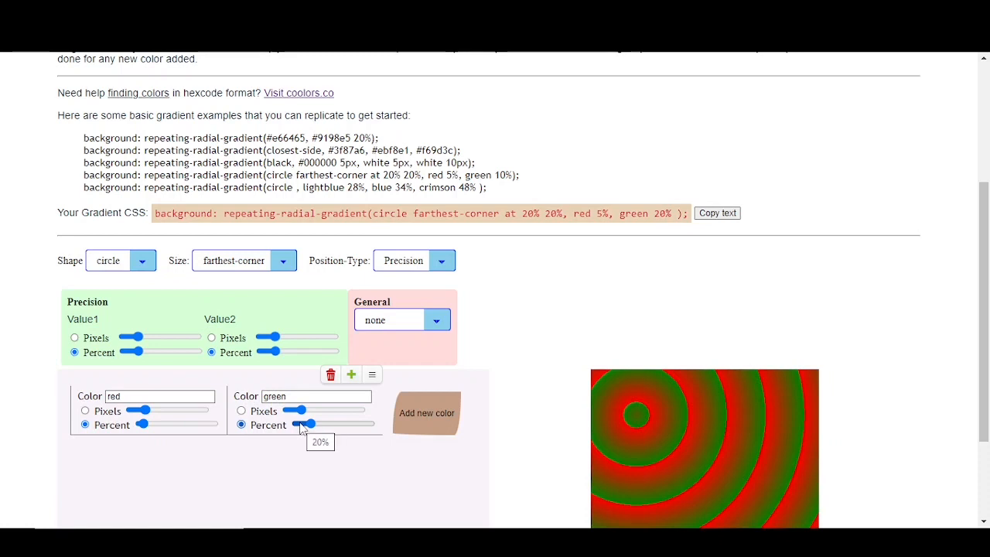
{"action": "left_click_drag", "start_coordinate": [301, 427], "coordinate": [302, 428]}
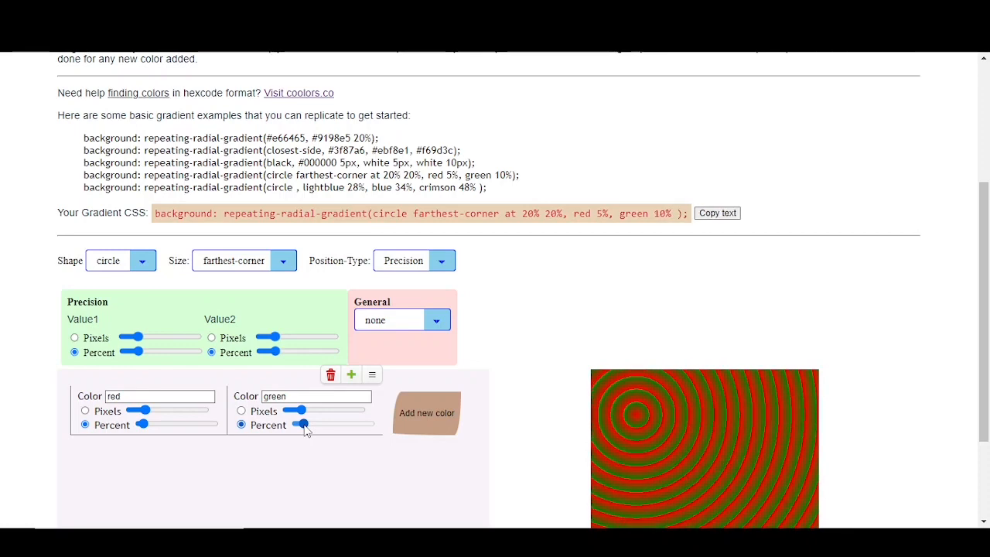
- Delete the green and red colors from the gradient and reset its size to none
{"action": "scroll", "coordinate": [713, 325], "scroll_direction": "down", "scroll_amount": 2}
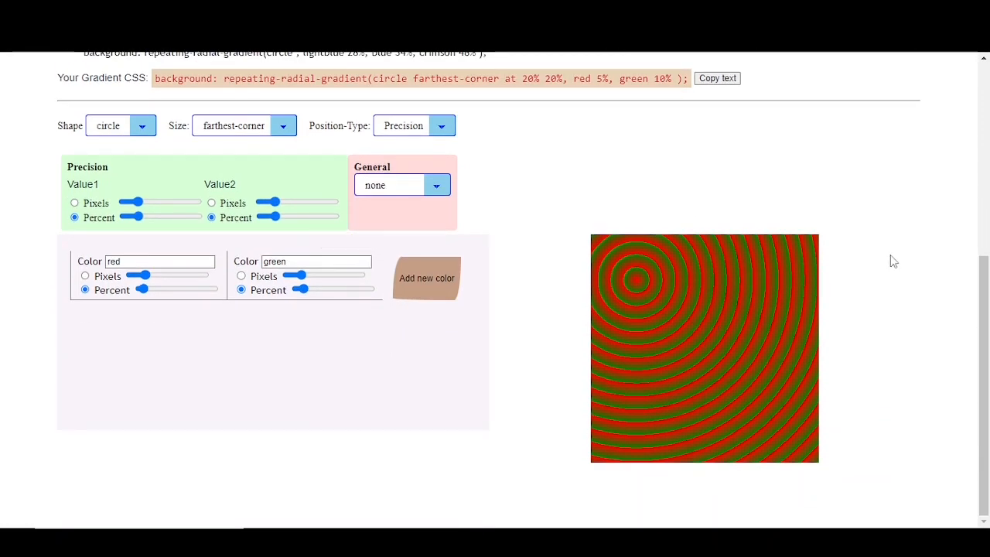
{"action": "scroll", "coordinate": [889, 259], "scroll_direction": "up", "scroll_amount": 2}
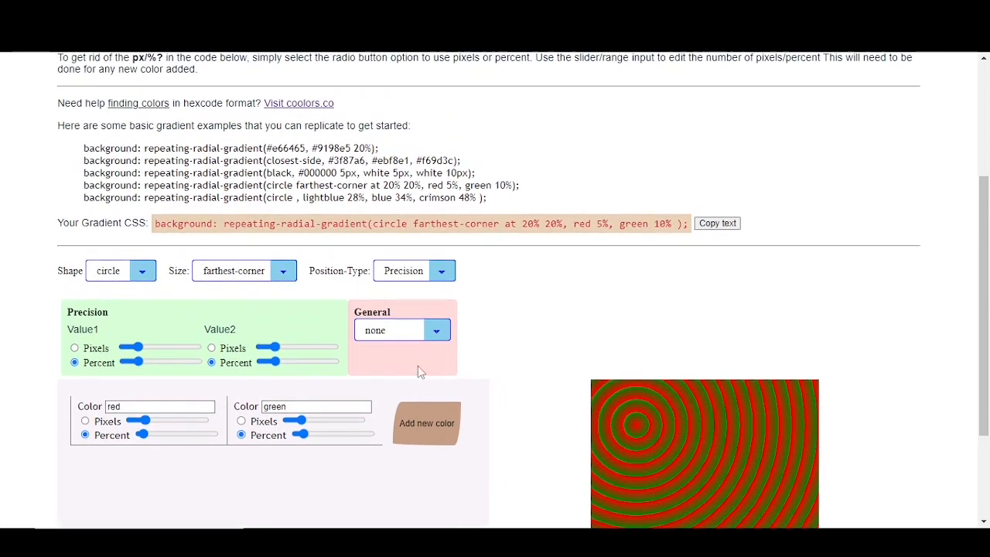
{"action": "mouse_move", "coordinate": [281, 400]}
{"action": "left_click", "coordinate": [330, 384]}
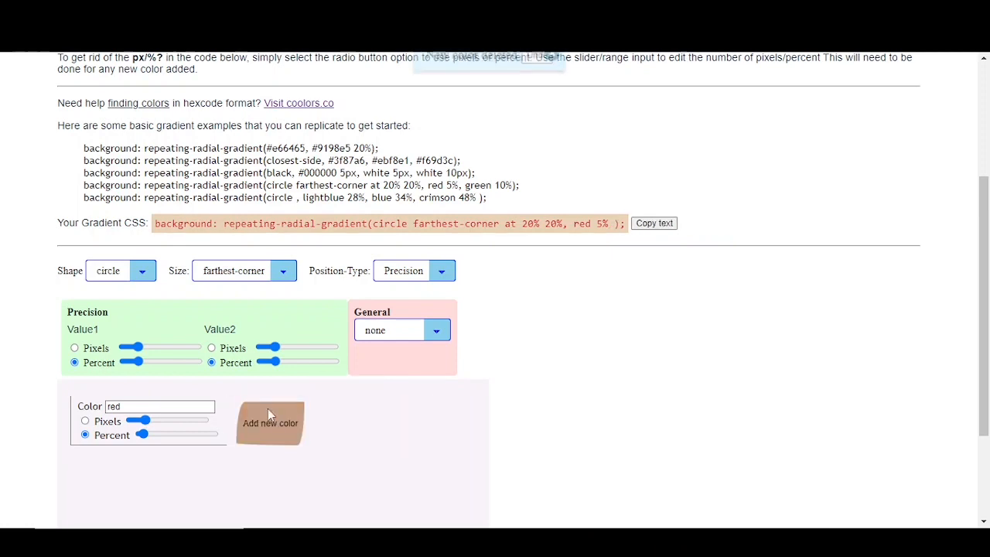
{"action": "mouse_move", "coordinate": [194, 401]}
{"action": "left_click", "coordinate": [173, 384]}
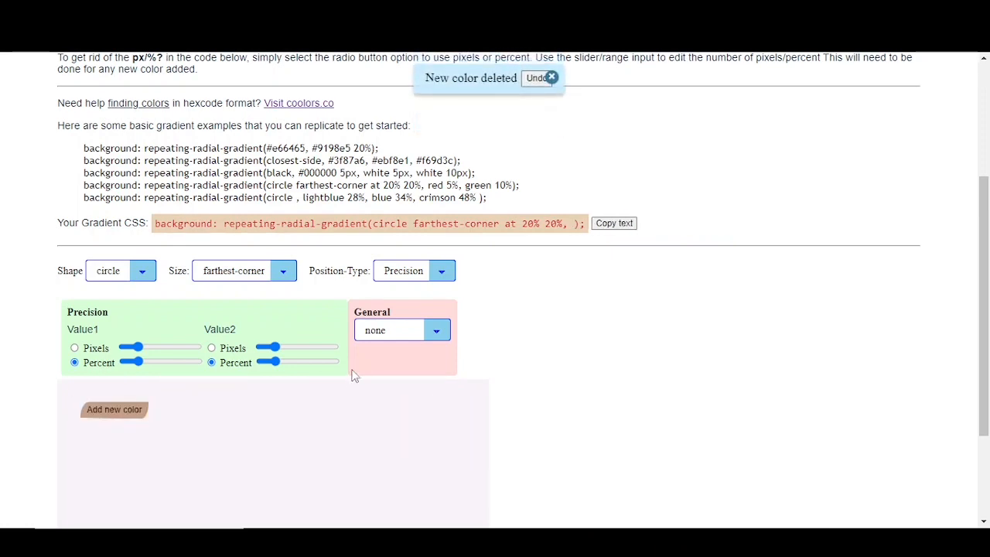
{"action": "left_click", "coordinate": [248, 273]}
{"action": "left_click", "coordinate": [255, 286]}
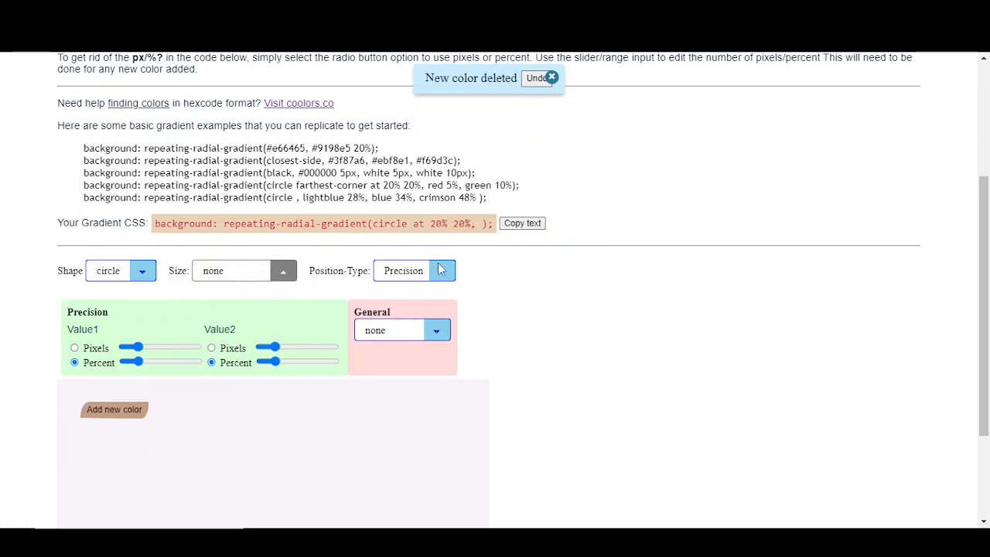
- Reset the gradient's position type and shape to none
{"action": "left_click", "coordinate": [441, 270]}
{"action": "left_click", "coordinate": [393, 285]}
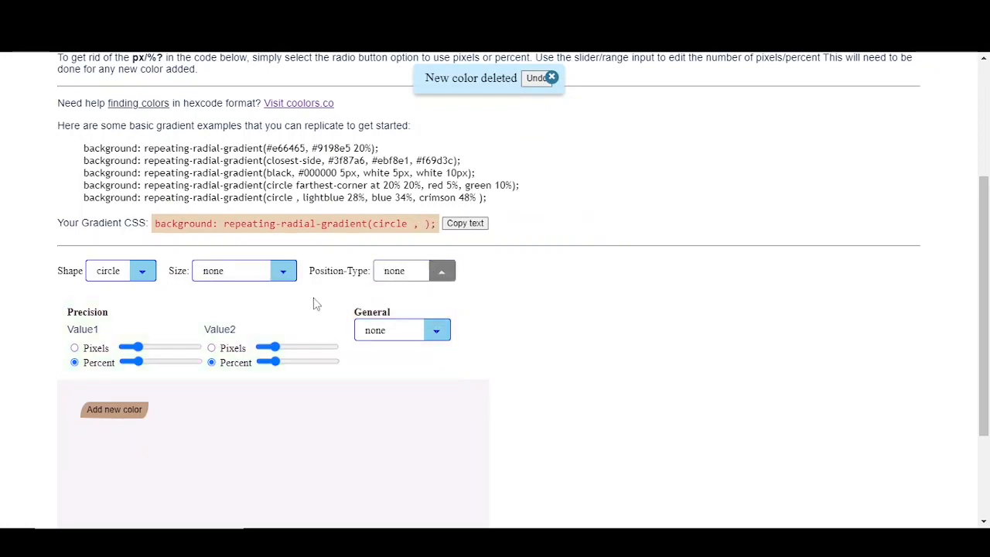
{"action": "left_click", "coordinate": [141, 282]}
{"action": "left_click", "coordinate": [124, 288]}
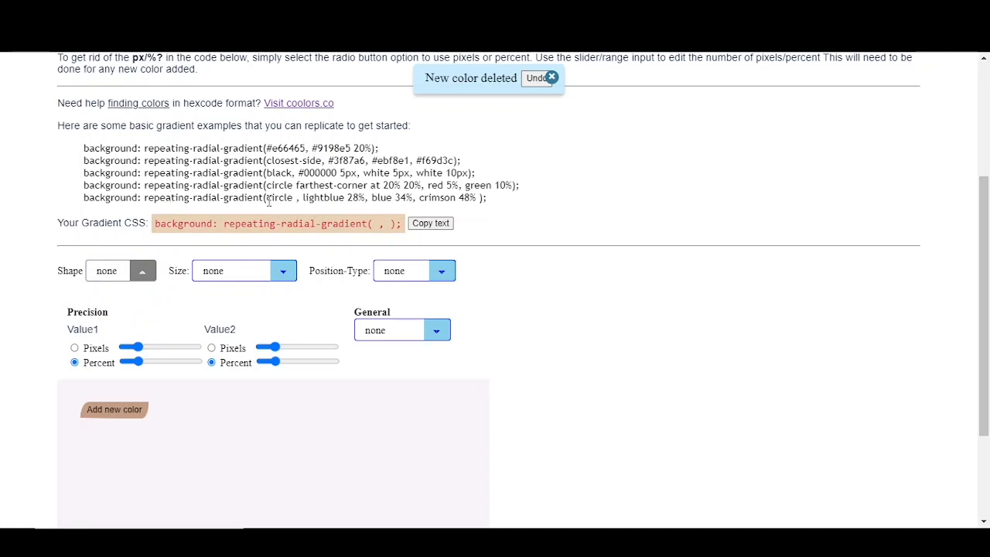
- Set the gradient's shape to circle, following the last example, and point out the example's first color, lightblue
{"action": "left_click_drag", "start_coordinate": [267, 198], "coordinate": [288, 200]}
{"action": "left_click", "coordinate": [138, 272]}
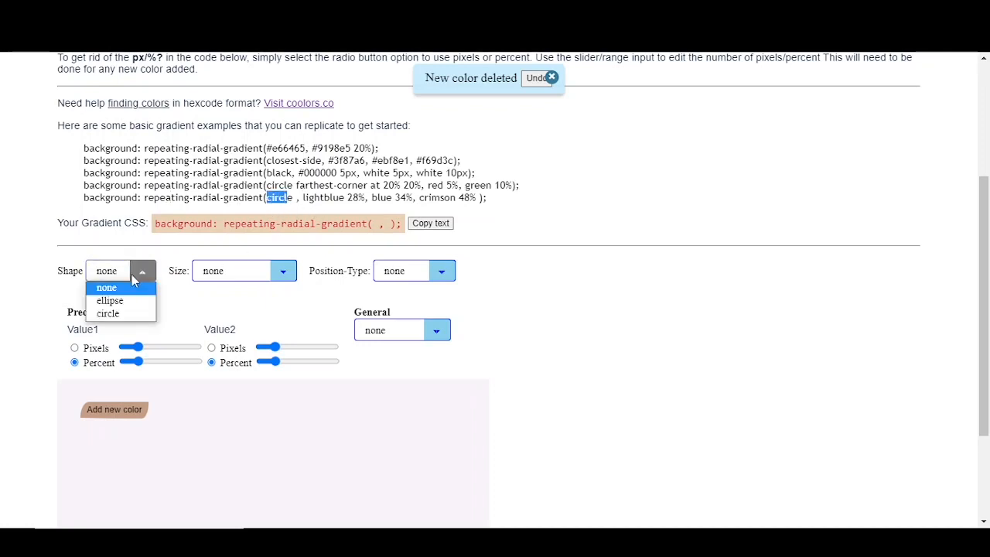
{"action": "left_click", "coordinate": [118, 312]}
{"action": "left_click", "coordinate": [337, 226]}
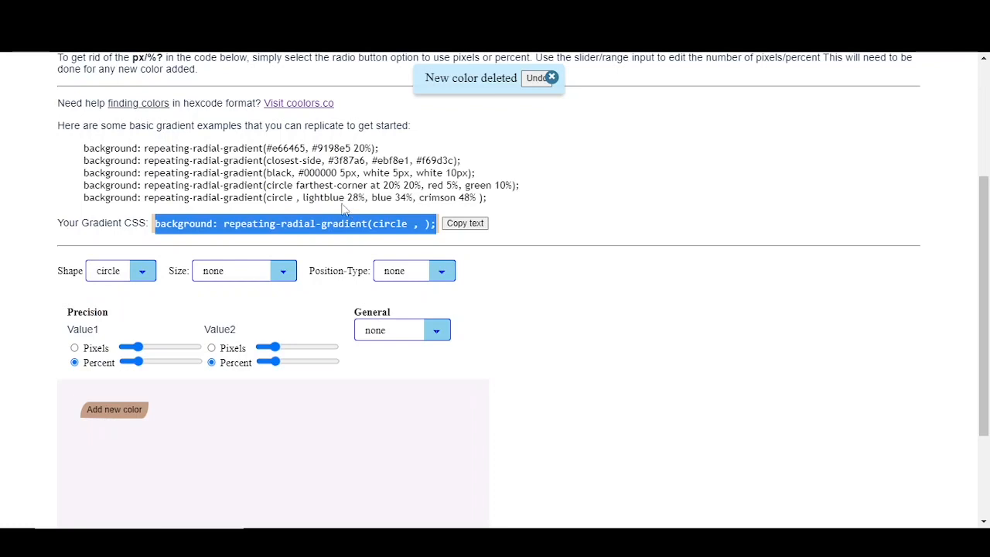
{"action": "left_click", "coordinate": [338, 204]}
{"action": "left_click_drag", "start_coordinate": [303, 198], "coordinate": [324, 198]}
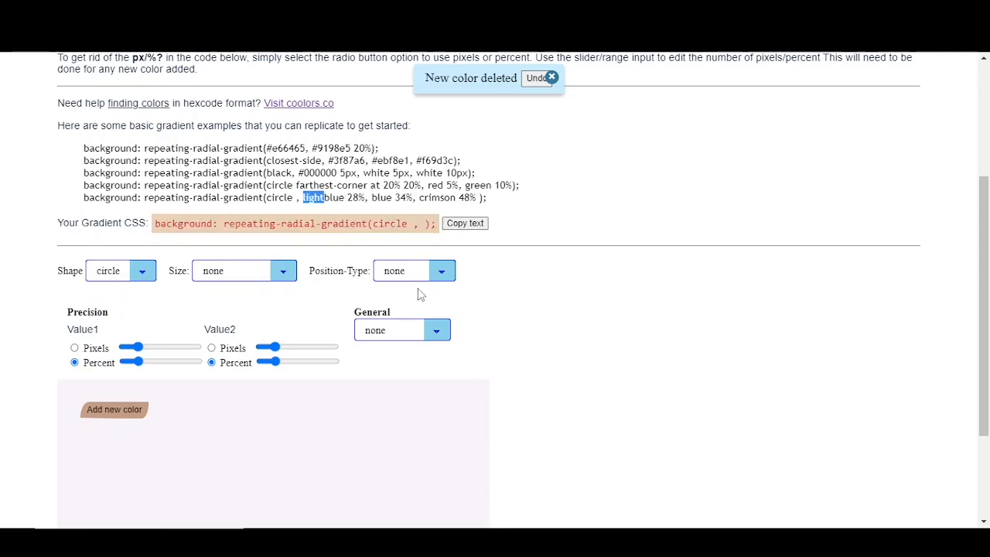
{"action": "left_click", "coordinate": [345, 198]}
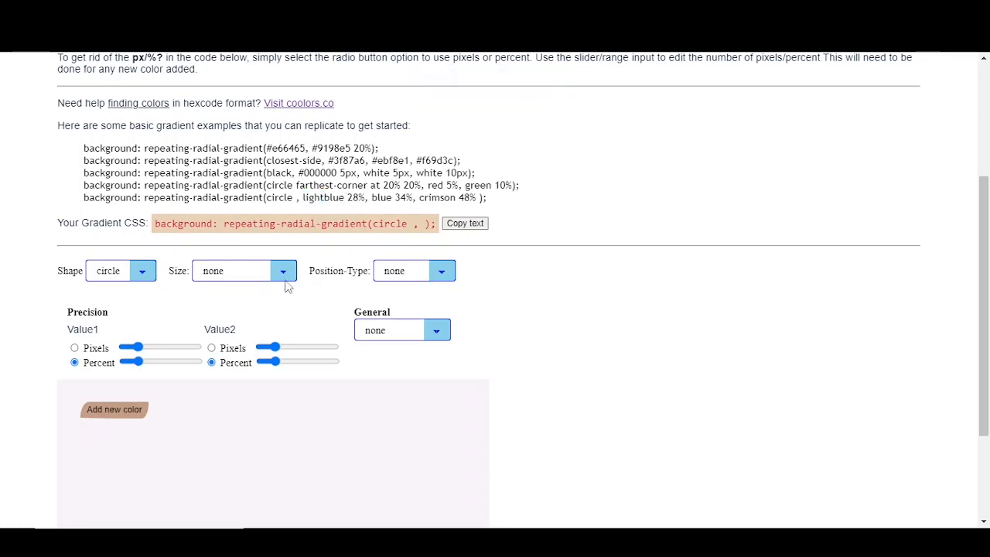
- Add lightblue as the first color with a percent stop of 28%
{"action": "left_click", "coordinate": [137, 406]}
{"action": "left_click_drag", "start_coordinate": [141, 406], "coordinate": [106, 407]}
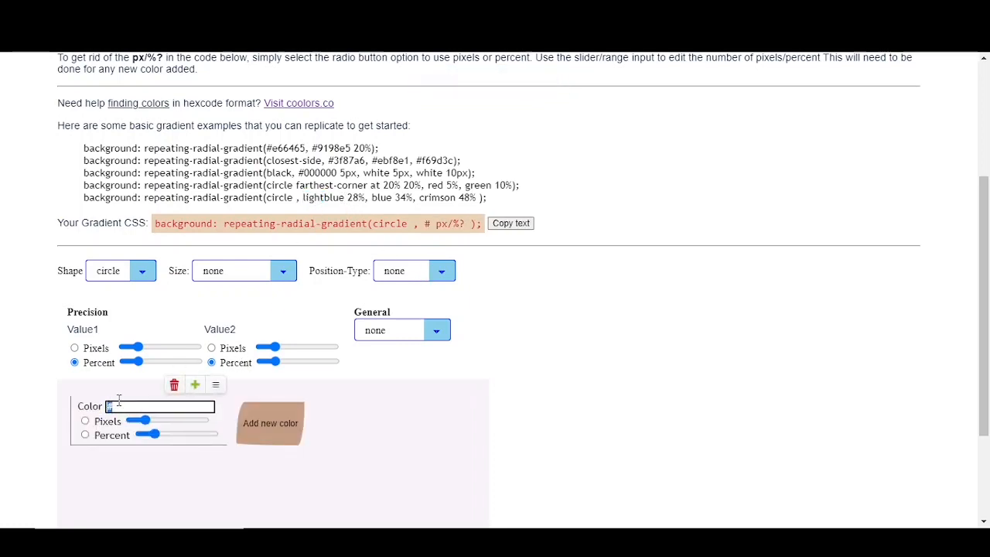
{"action": "type", "text": "lightblue"}
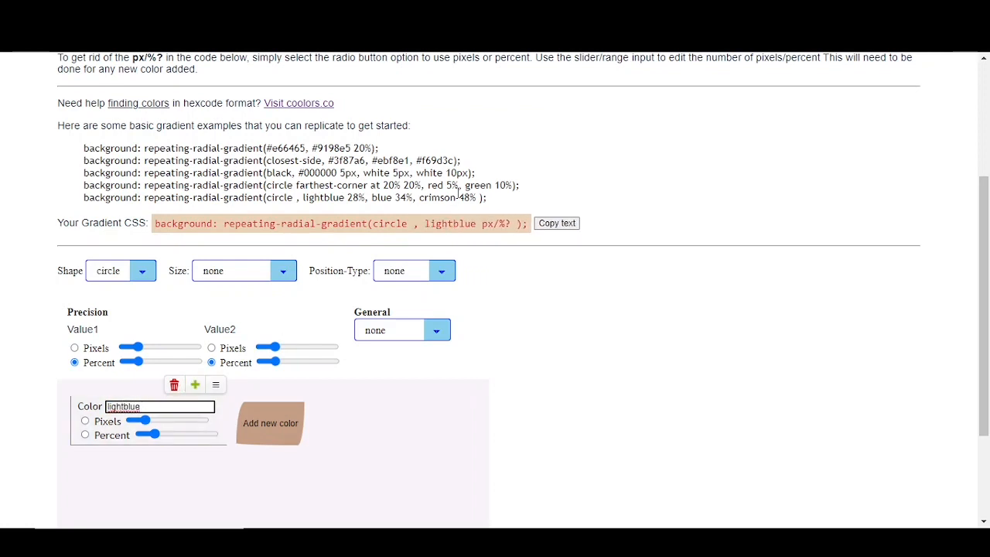
{"action": "left_click", "coordinate": [112, 436]}
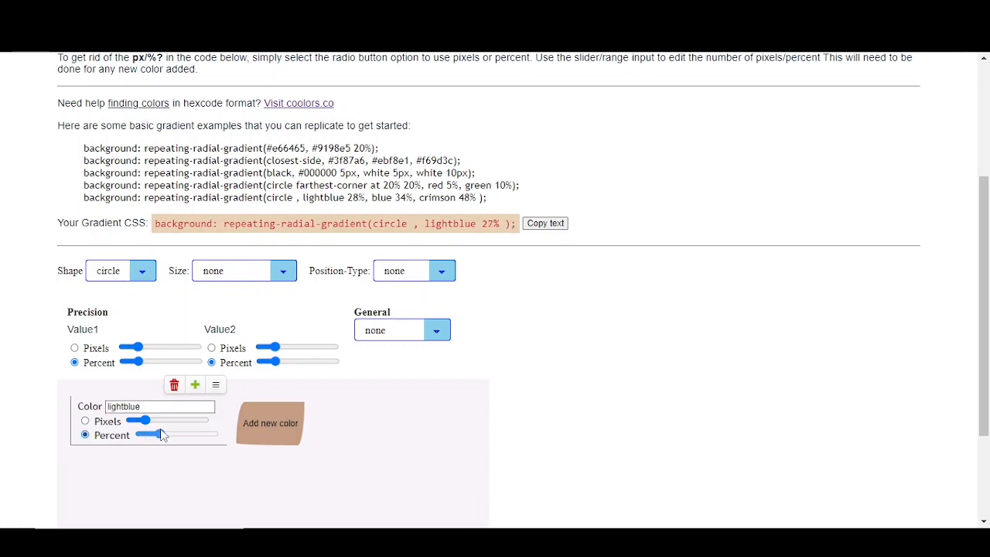
- Add crimson as the second color with a percent stop of 48%
{"action": "left_click", "coordinate": [266, 435]}
{"action": "left_click", "coordinate": [264, 407]}
{"action": "type", "text": "crimson"}
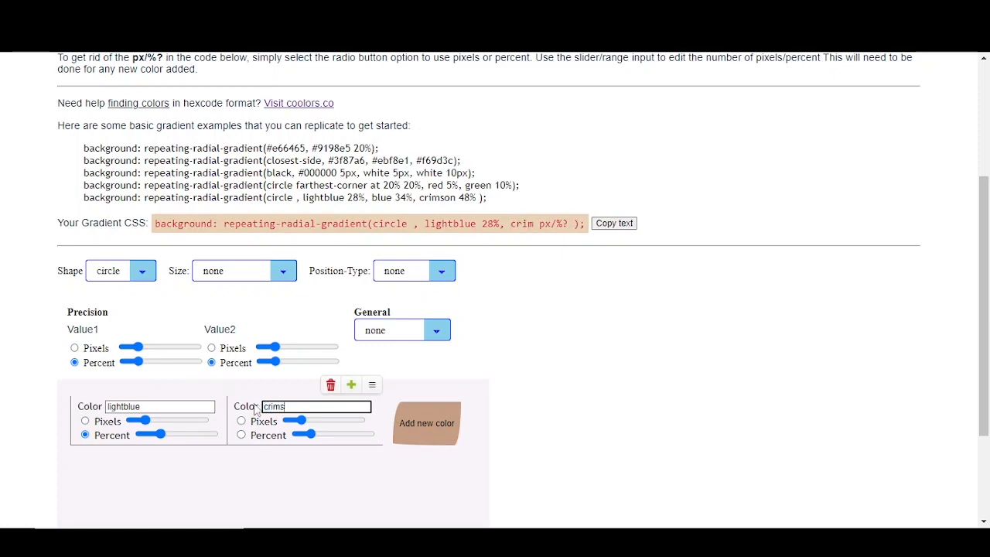
{"action": "left_click", "coordinate": [265, 435]}
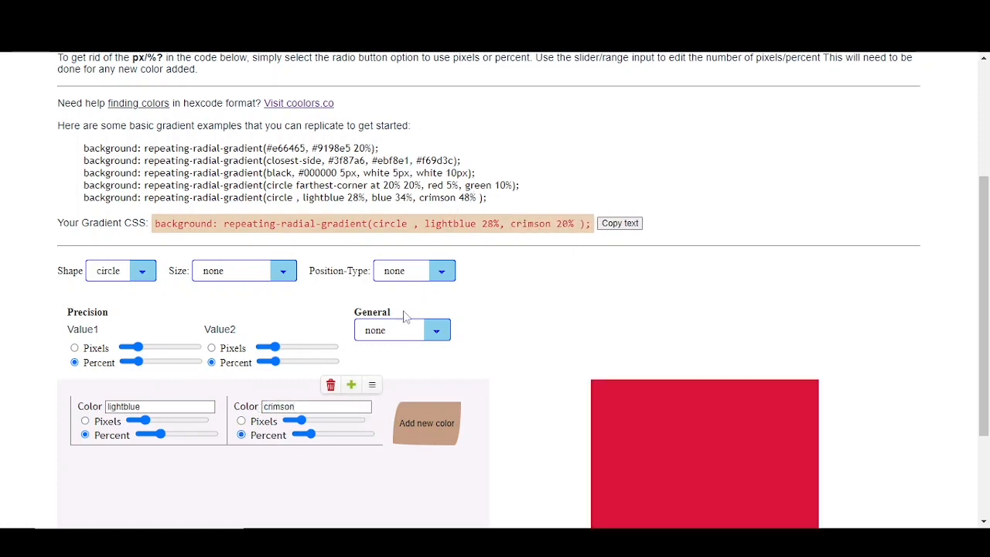
{"action": "left_click_drag", "start_coordinate": [311, 436], "coordinate": [334, 438]}
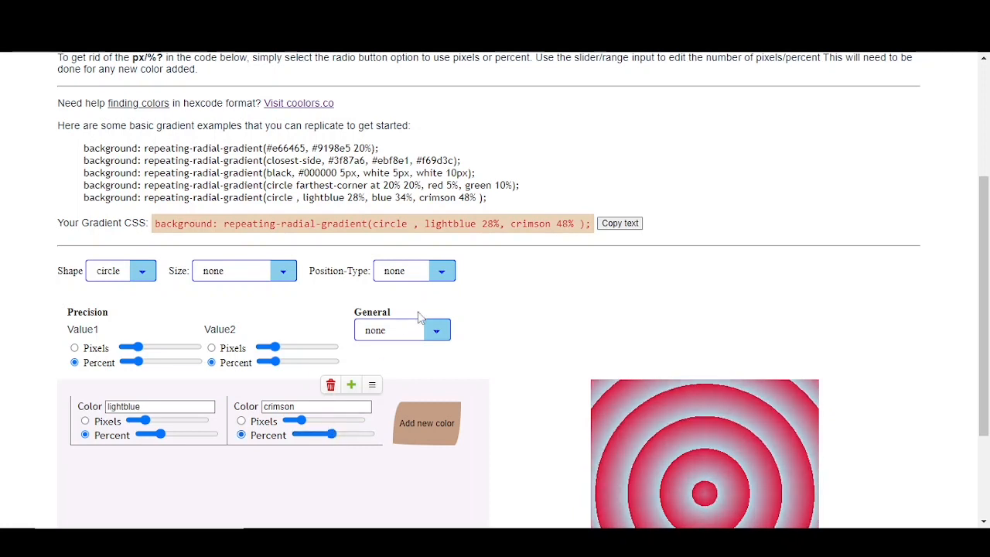
- Try the General position type with the gradient positioned at top
{"action": "scroll", "coordinate": [432, 296], "scroll_direction": "down", "scroll_amount": 1}
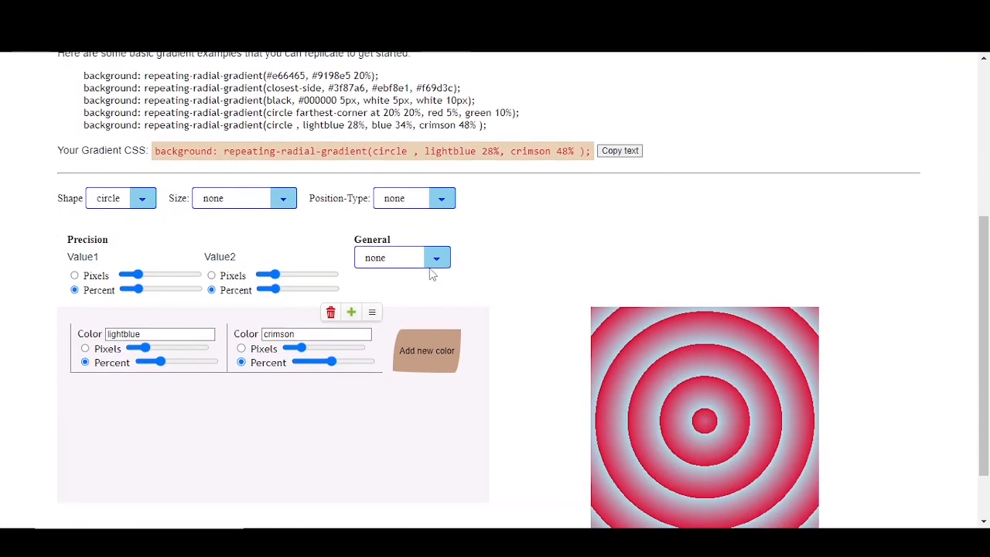
{"action": "left_click", "coordinate": [431, 260]}
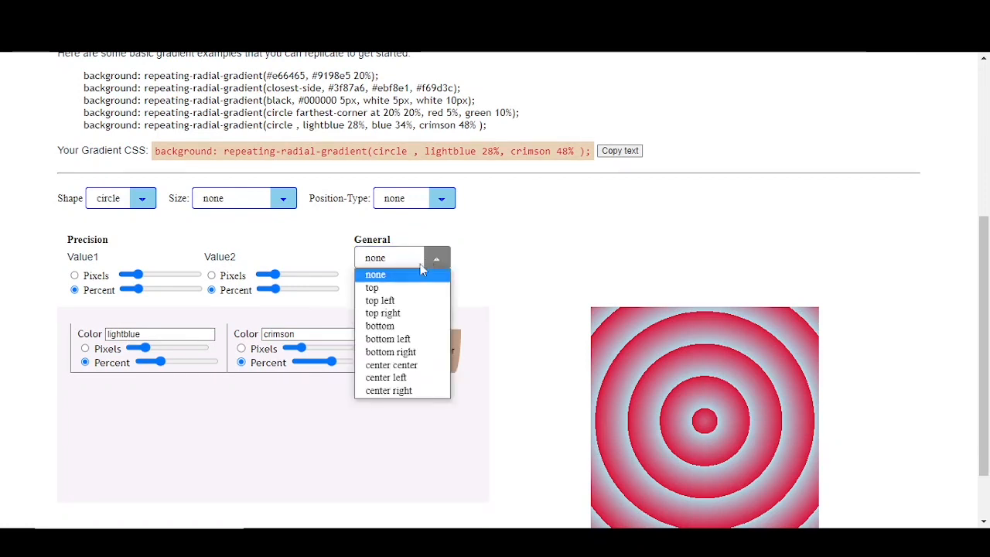
{"action": "left_click", "coordinate": [411, 287]}
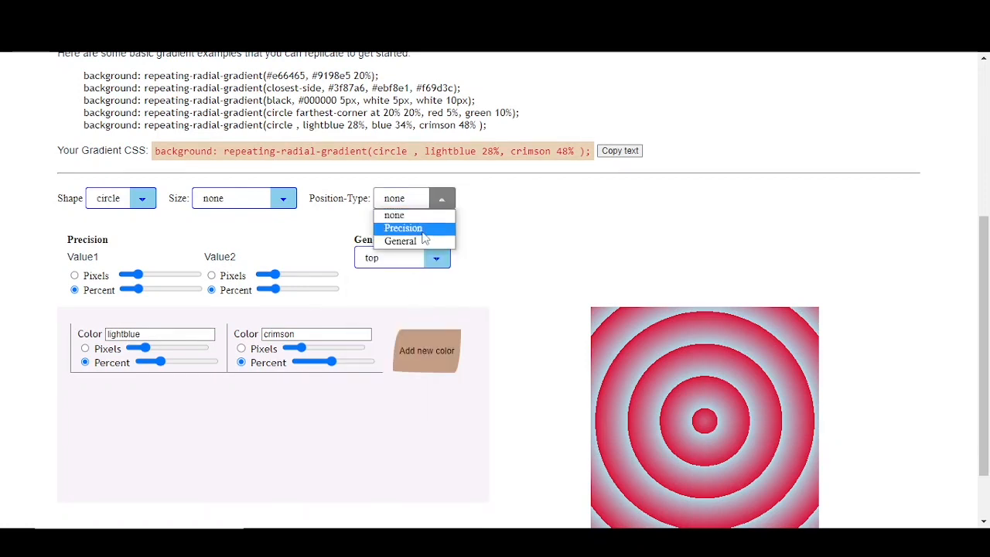
{"action": "left_click", "coordinate": [414, 241]}
{"action": "left_click", "coordinate": [411, 259]}
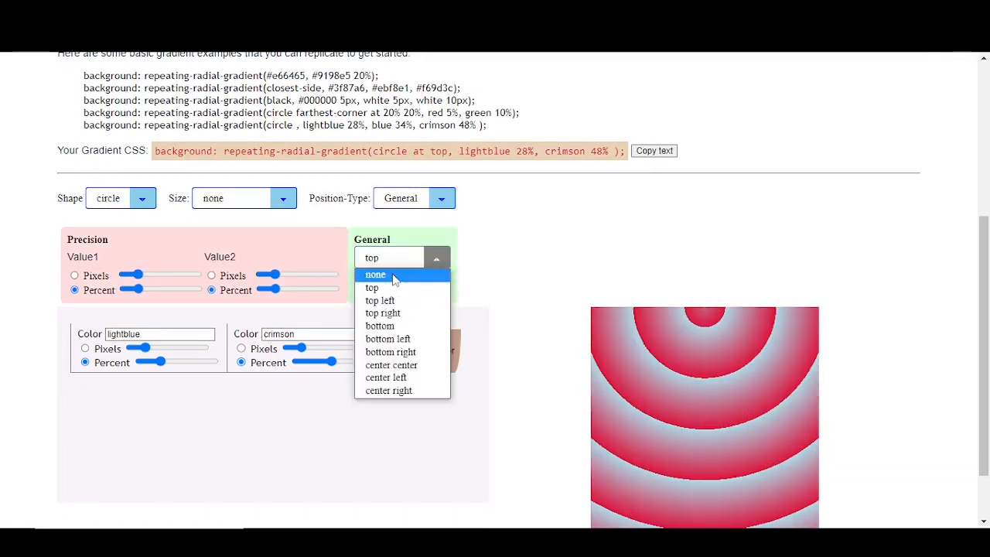
{"action": "left_click", "coordinate": [390, 288]}
- Try the general positions top left, top right, bottom left, bottom right and center left in turn
{"action": "left_click", "coordinate": [431, 258]}
{"action": "left_click", "coordinate": [395, 302]}
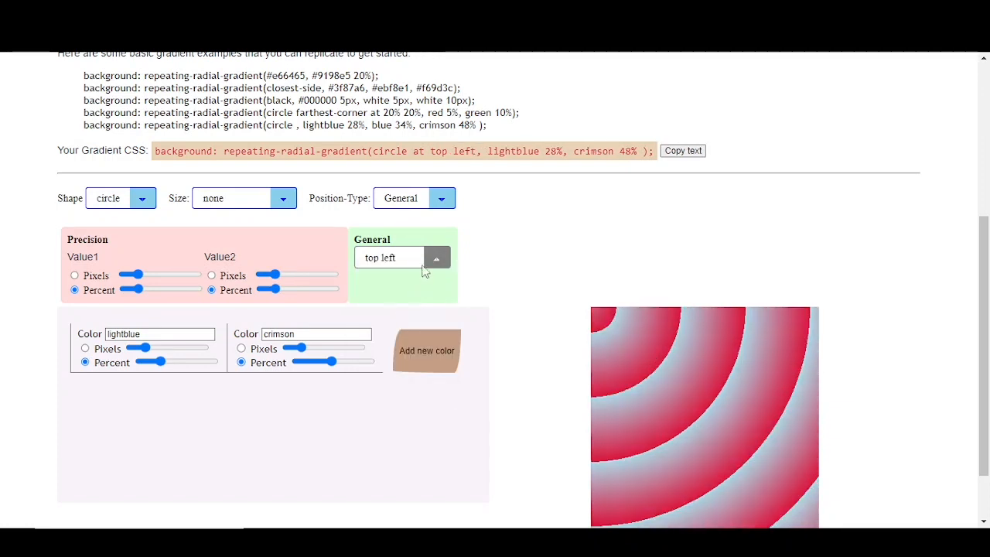
{"action": "left_click", "coordinate": [436, 257]}
{"action": "scroll", "coordinate": [724, 345], "scroll_direction": "down", "scroll_amount": 1}
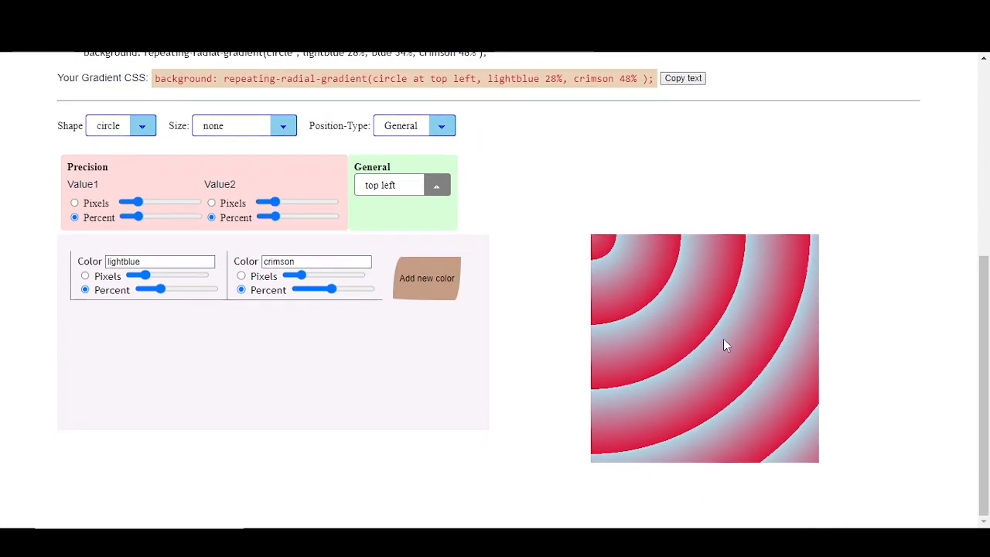
{"action": "left_click", "coordinate": [437, 185]}
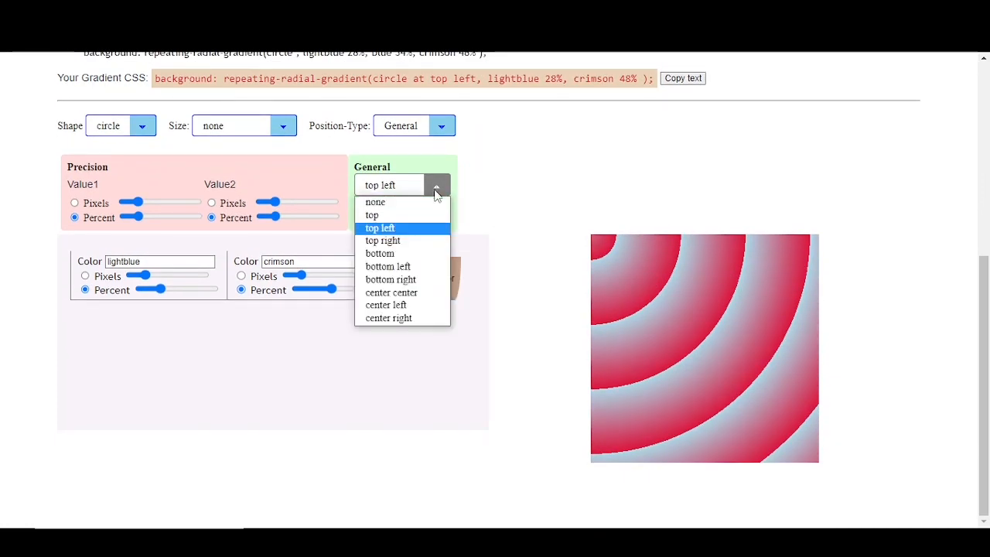
{"action": "left_click", "coordinate": [393, 242]}
{"action": "left_click", "coordinate": [437, 186]}
{"action": "left_click", "coordinate": [390, 266]}
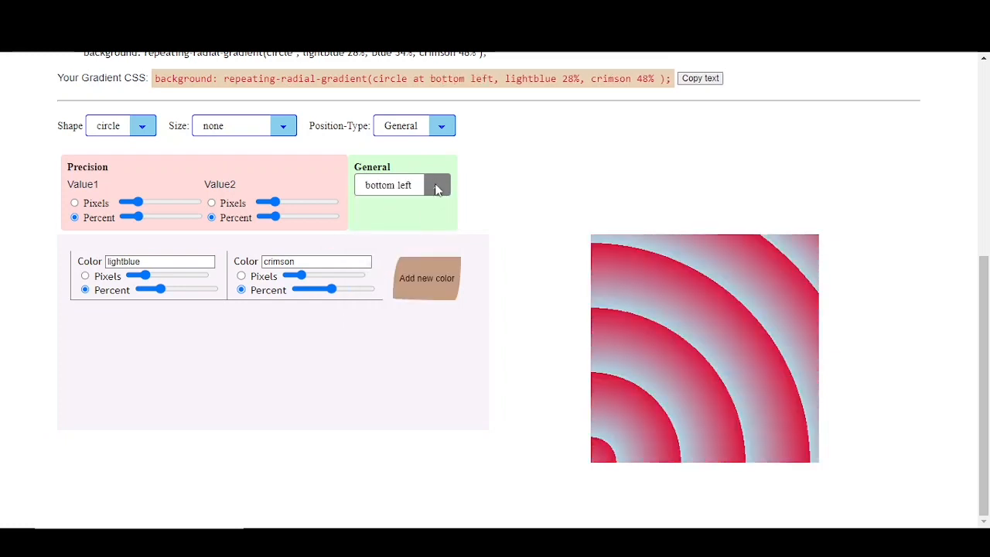
{"action": "left_click", "coordinate": [436, 188]}
{"action": "left_click", "coordinate": [391, 278]}
{"action": "left_click", "coordinate": [437, 192]}
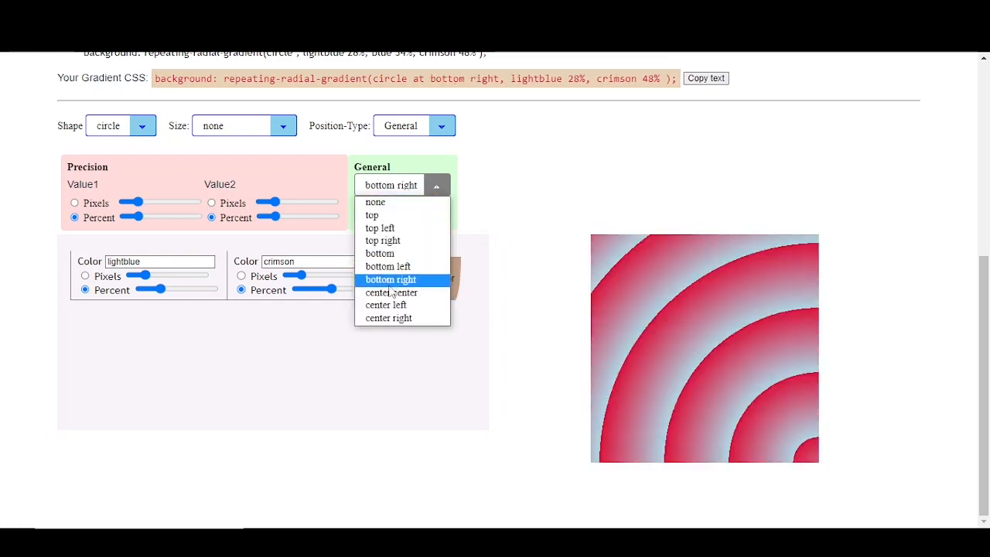
{"action": "left_click", "coordinate": [386, 306]}
- Reset the general position to none and set the position type to Precision
{"action": "left_click", "coordinate": [436, 186]}
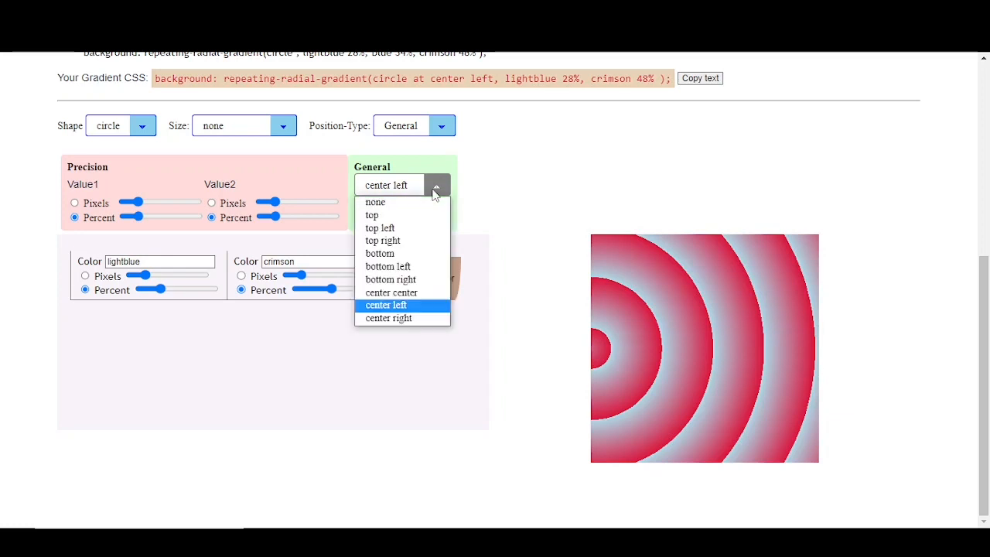
{"action": "left_click", "coordinate": [387, 204]}
{"action": "scroll", "coordinate": [461, 170], "scroll_direction": "up", "scroll_amount": 2}
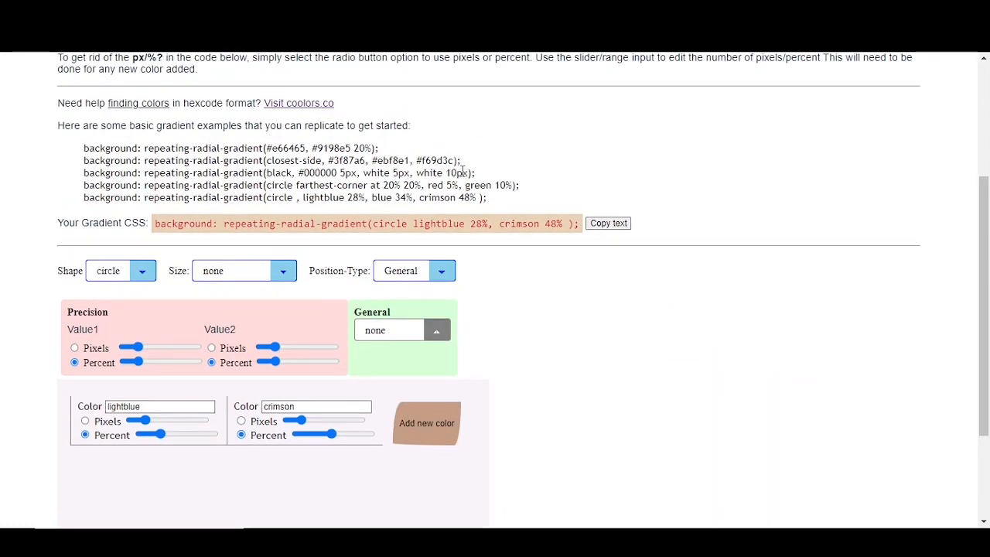
{"action": "left_click", "coordinate": [417, 271]}
{"action": "left_click", "coordinate": [406, 301]}
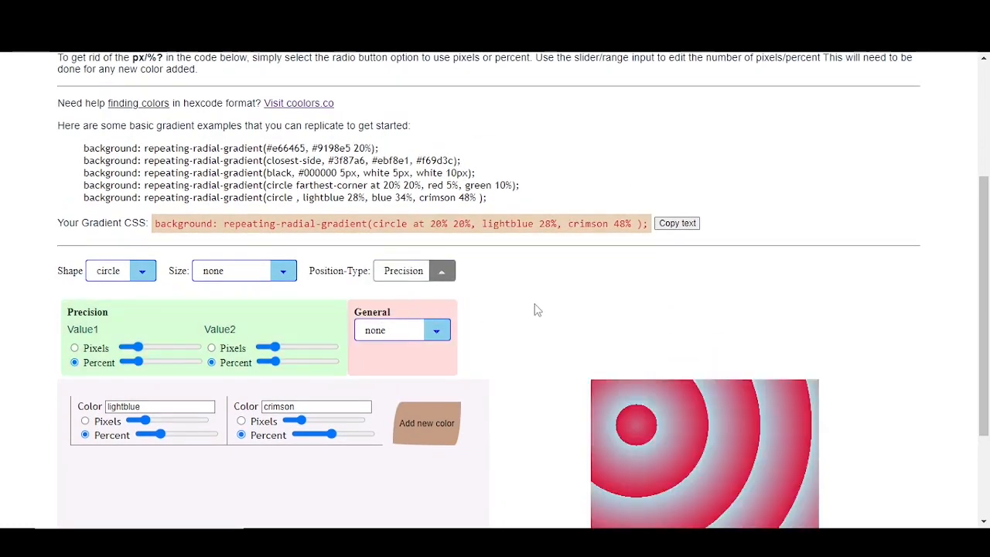
{"action": "scroll", "coordinate": [554, 292], "scroll_direction": "down", "scroll_amount": 1}
{"action": "scroll", "coordinate": [565, 280], "scroll_direction": "down", "scroll_amount": 1}
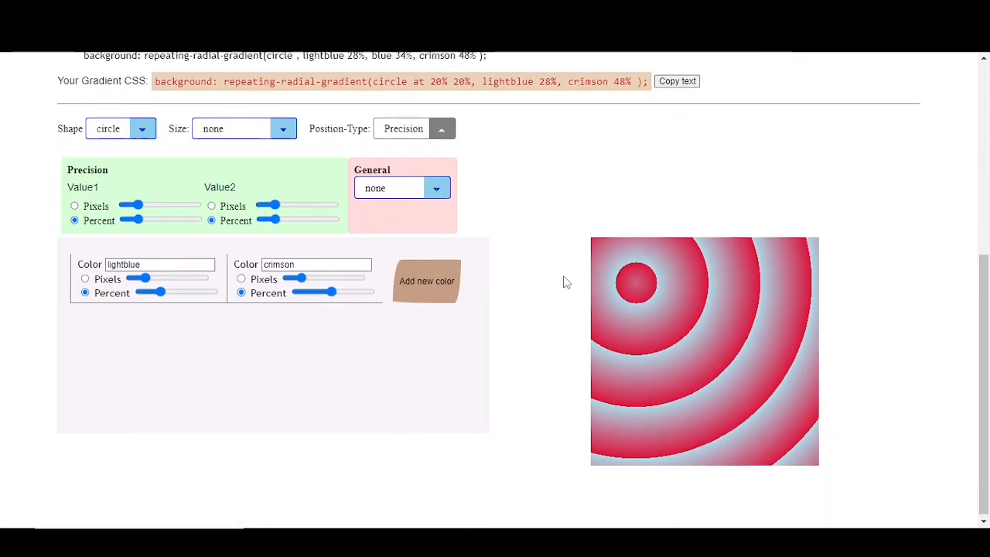
{"action": "scroll", "coordinate": [564, 281], "scroll_direction": "up", "scroll_amount": 5}
{"action": "scroll", "coordinate": [566, 285], "scroll_direction": "down", "scroll_amount": 2}
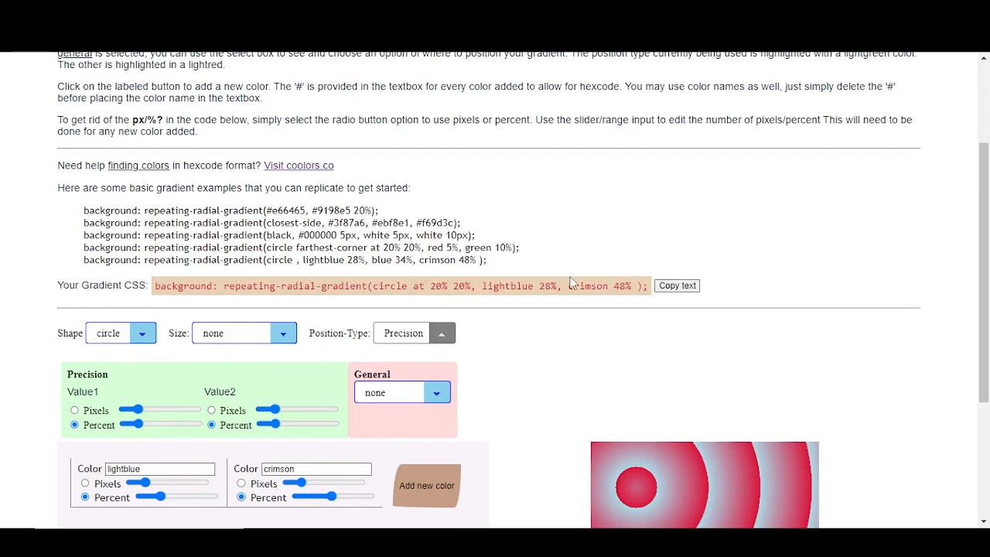
{"action": "scroll", "coordinate": [569, 271], "scroll_direction": "down", "scroll_amount": 3}
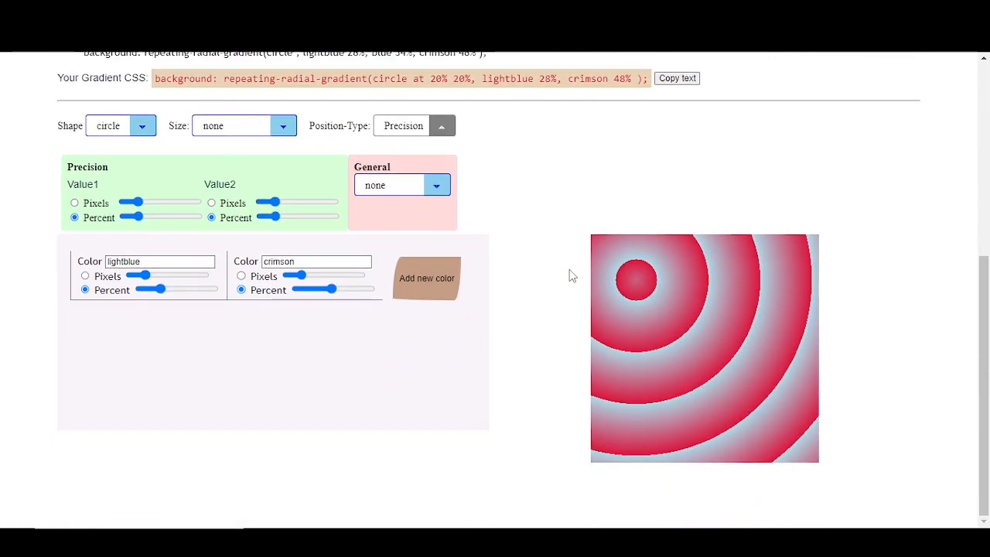